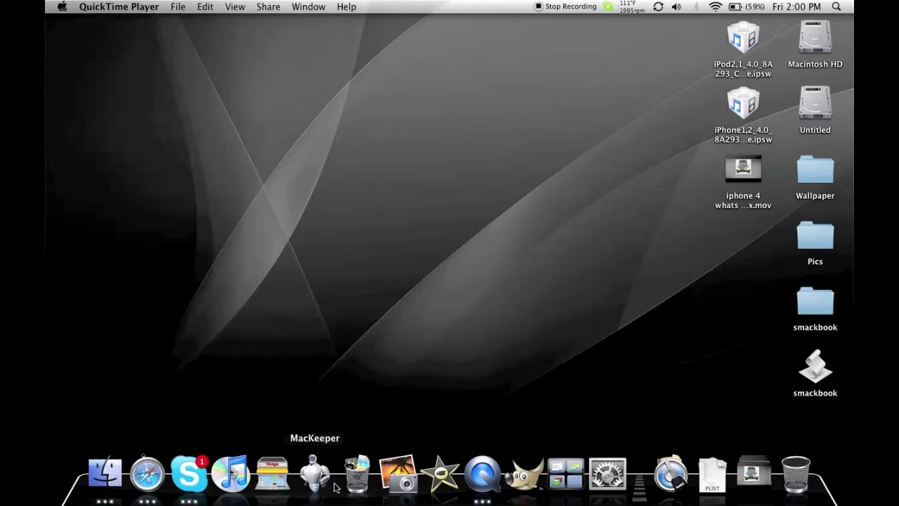
Bring Safari's Dev-Team Blog window forward and scroll through the PwnageTool 4.01 release post.
click(139, 472)
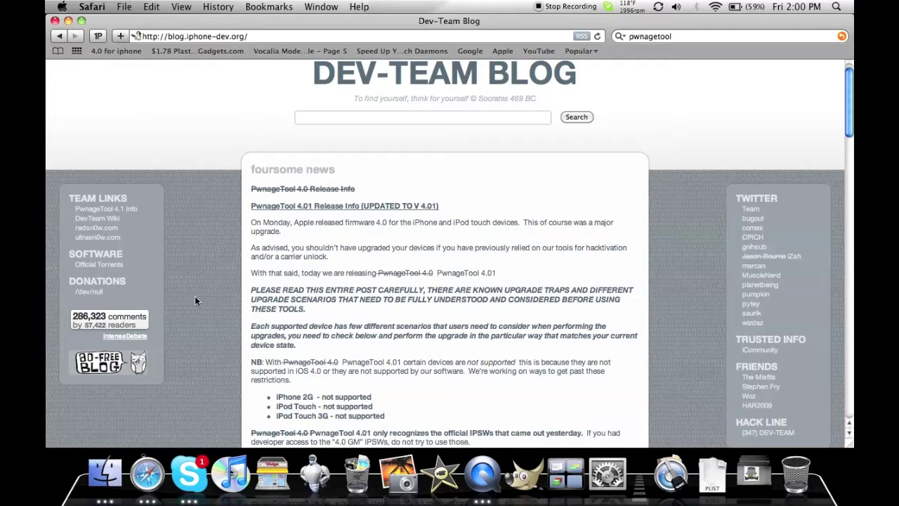
scroll(85, 277, down, 10)
scroll(84, 267, up, 10)
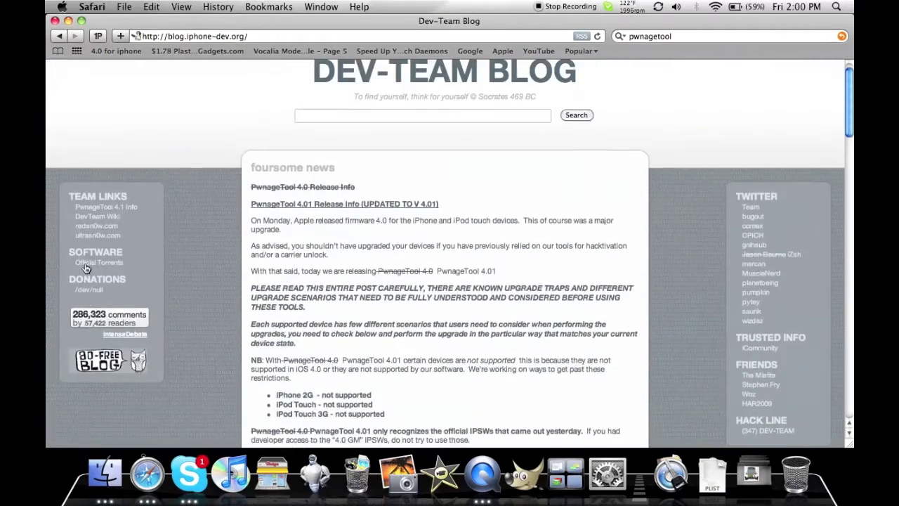
scroll(85, 268, up, 1)
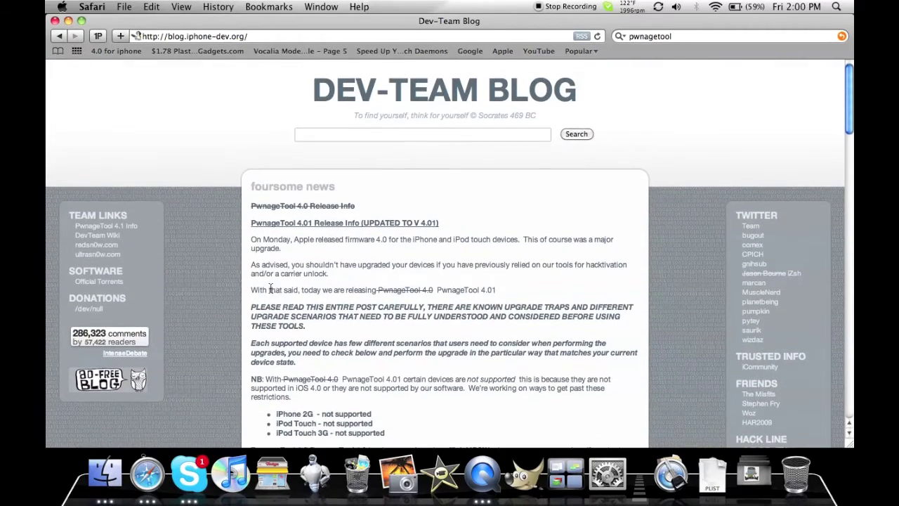
scroll(433, 203, down, 5)
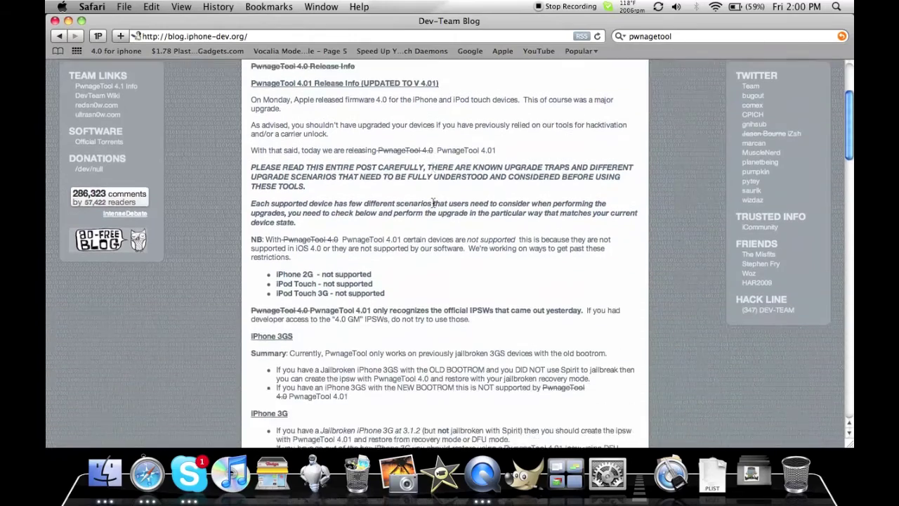
scroll(433, 204, down, 3)
scroll(171, 262, up, 10)
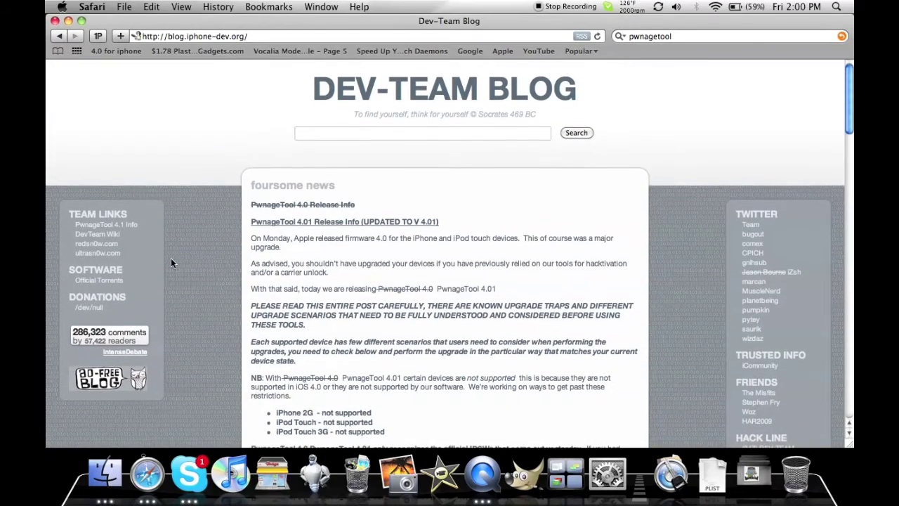
scroll(366, 268, down, 1)
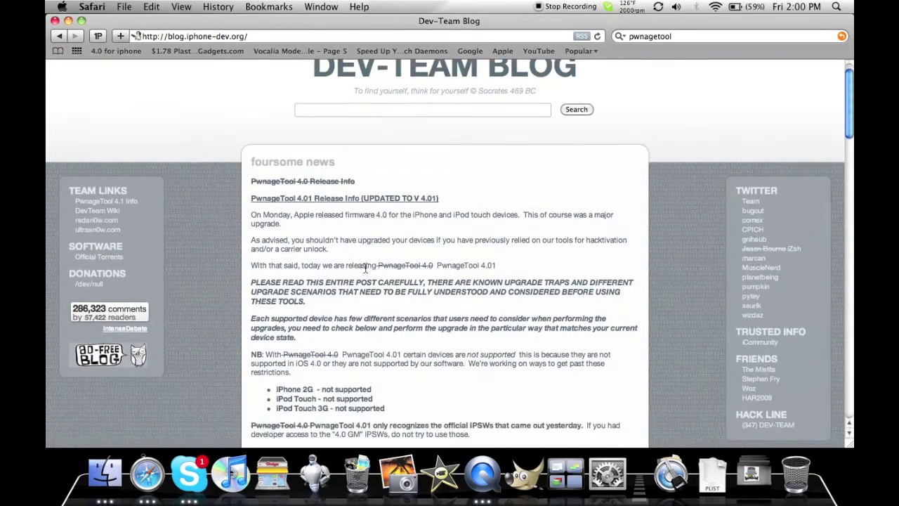
scroll(365, 267, down, 8)
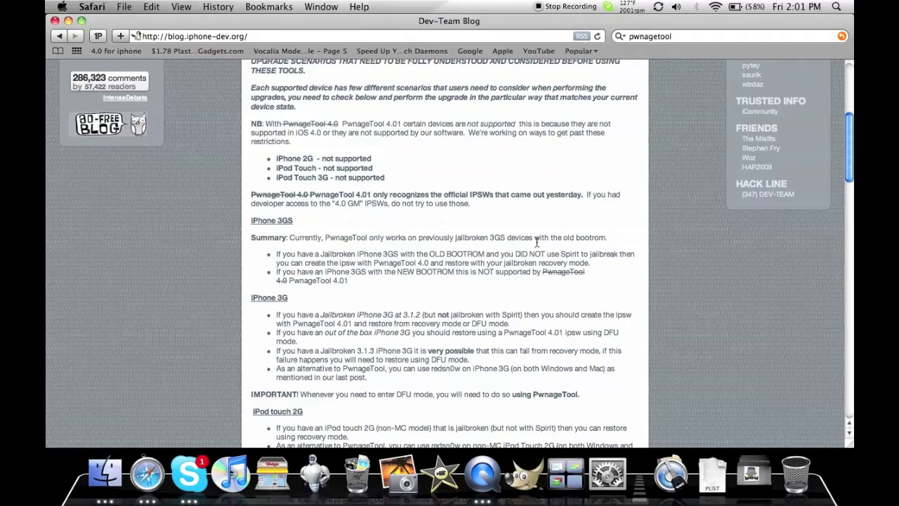
Review the release post again, then open a new Top Sites tab.
scroll(536, 241, down, 10)
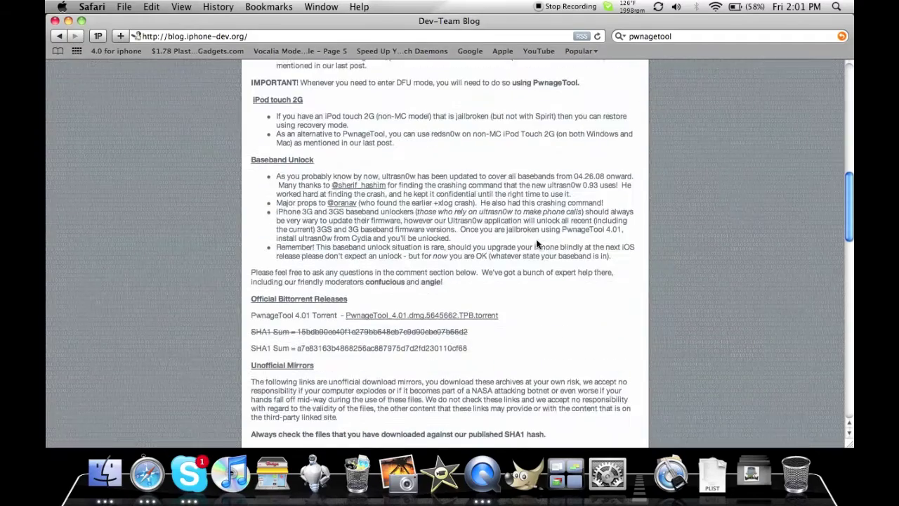
scroll(537, 241, up, 6)
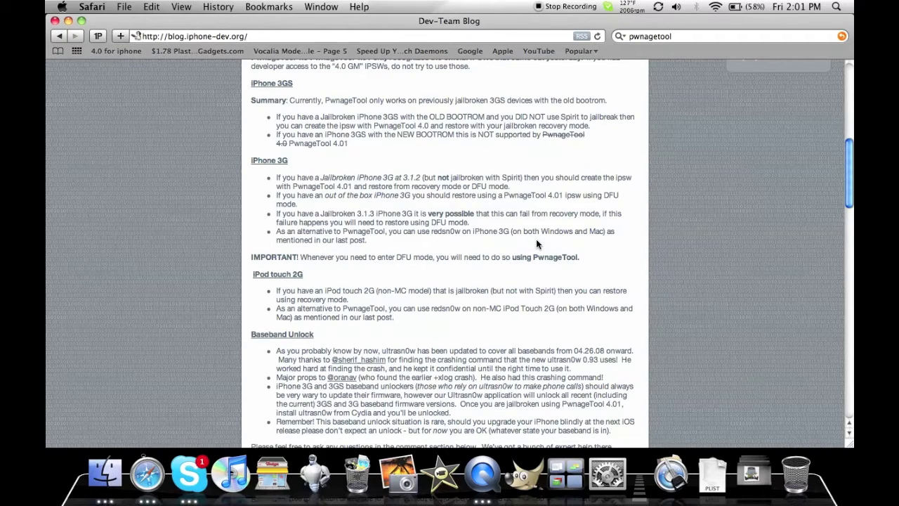
scroll(537, 242, down, 10)
scroll(536, 242, up, 15)
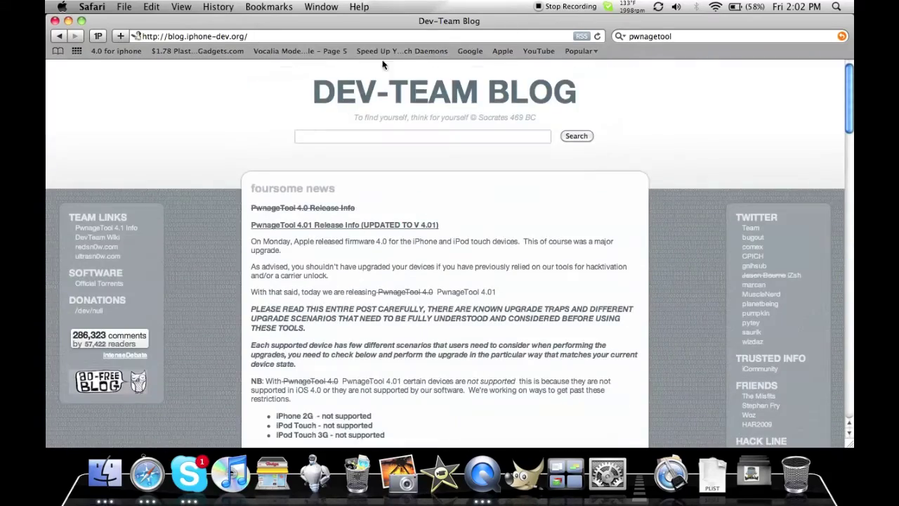
key(super+t)
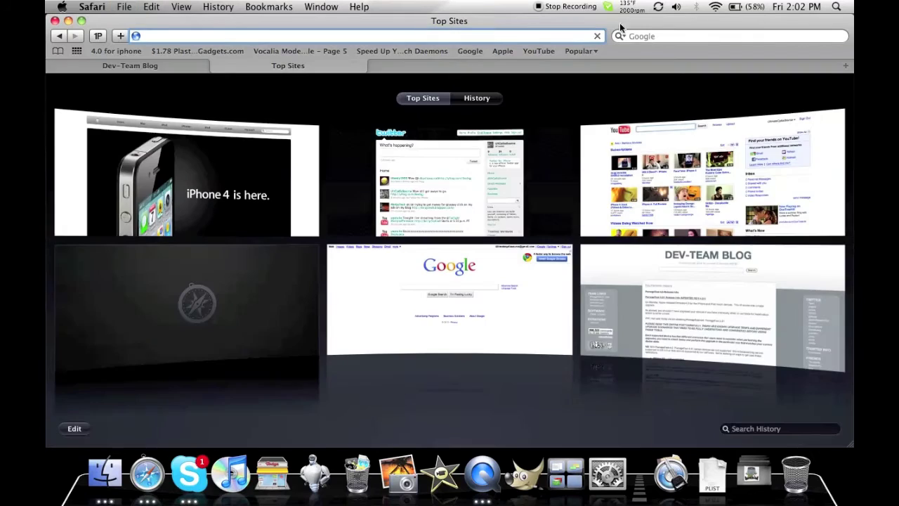
Search Google for 'felix' and open the felixbruns.de firmware download page.
key(super+alt+f)
text(felixbruns)
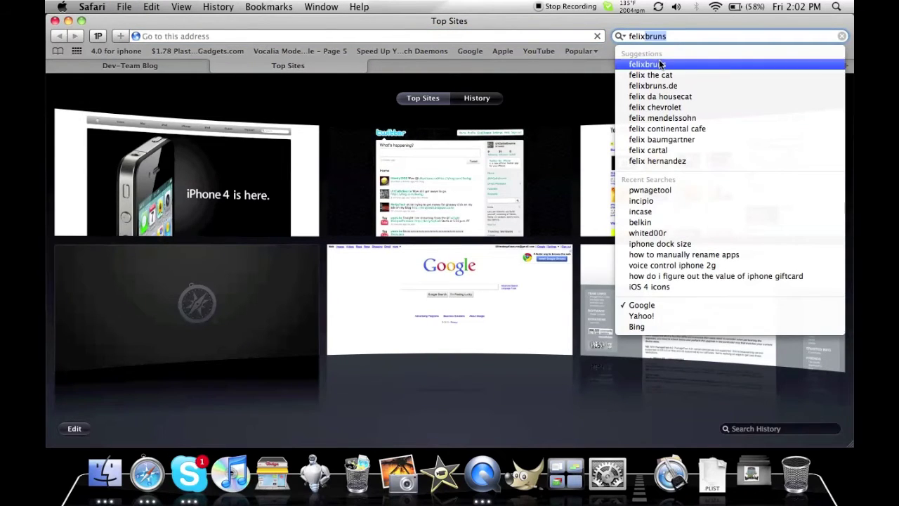
click(657, 63)
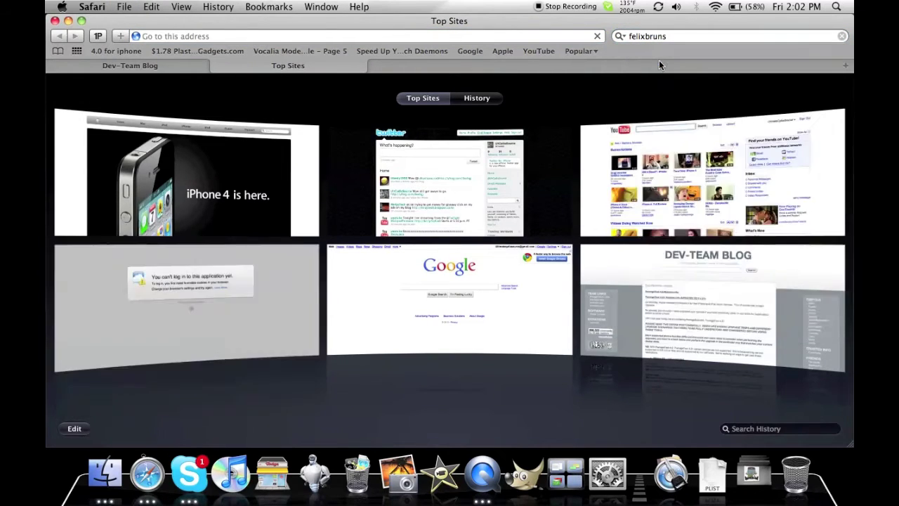
click(234, 155)
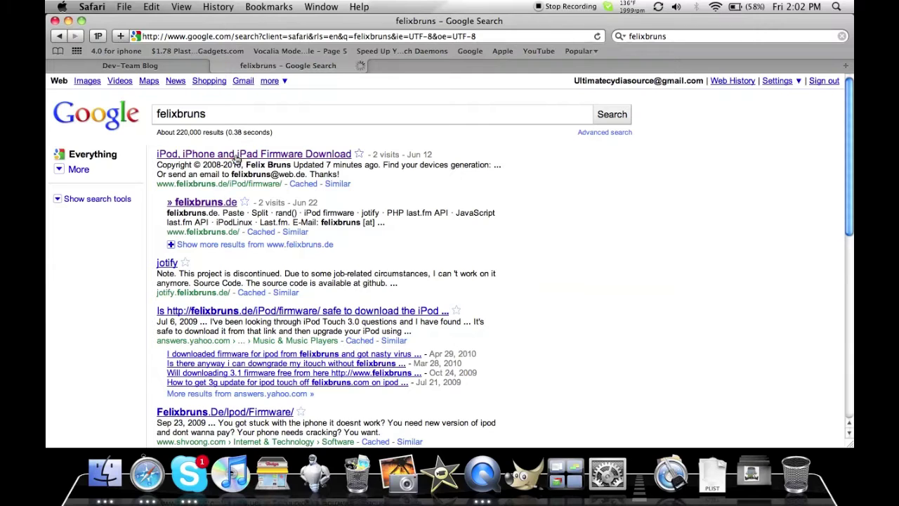
scroll(337, 316, down, 3)
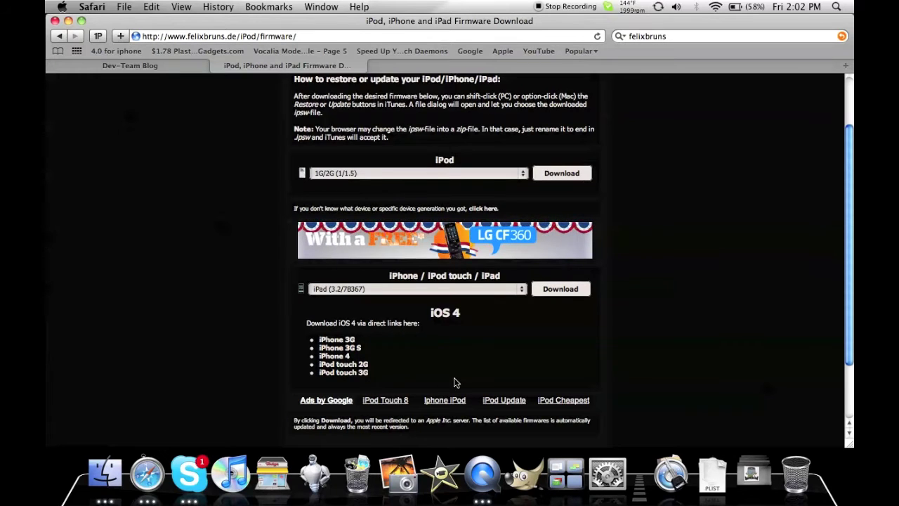
Look through the Downloads stack and the page's iPhone and iPod touch firmware list.
click(708, 494)
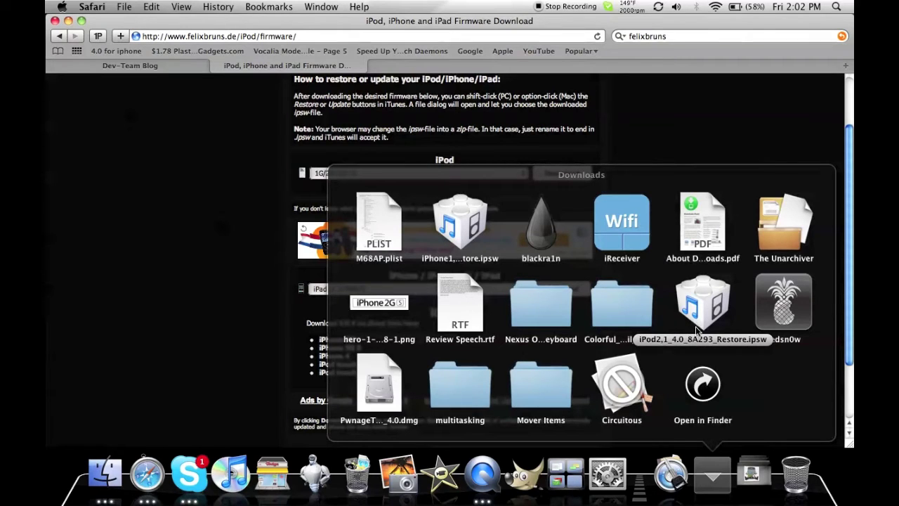
right_click(720, 496)
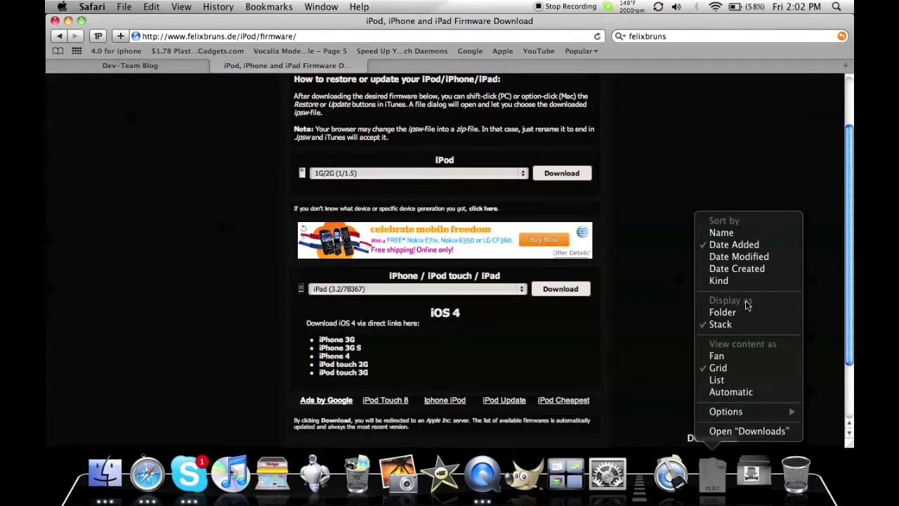
click(665, 279)
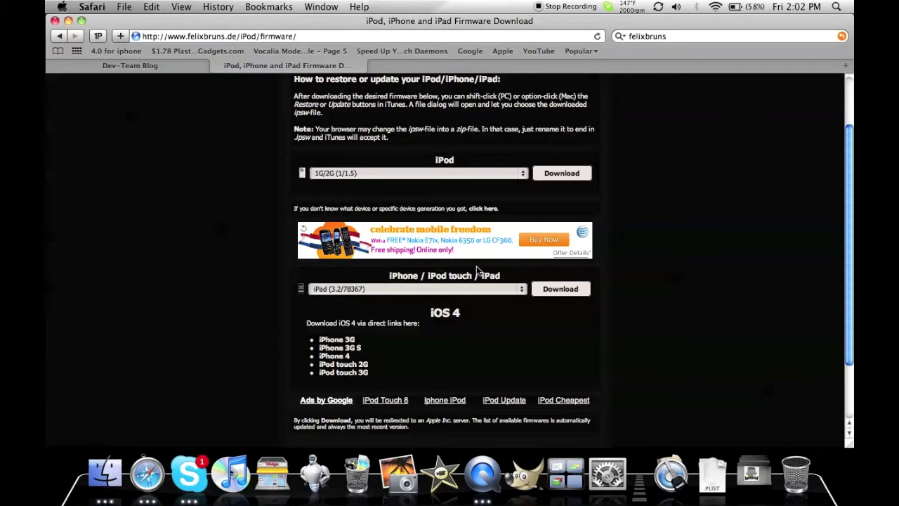
click(322, 291)
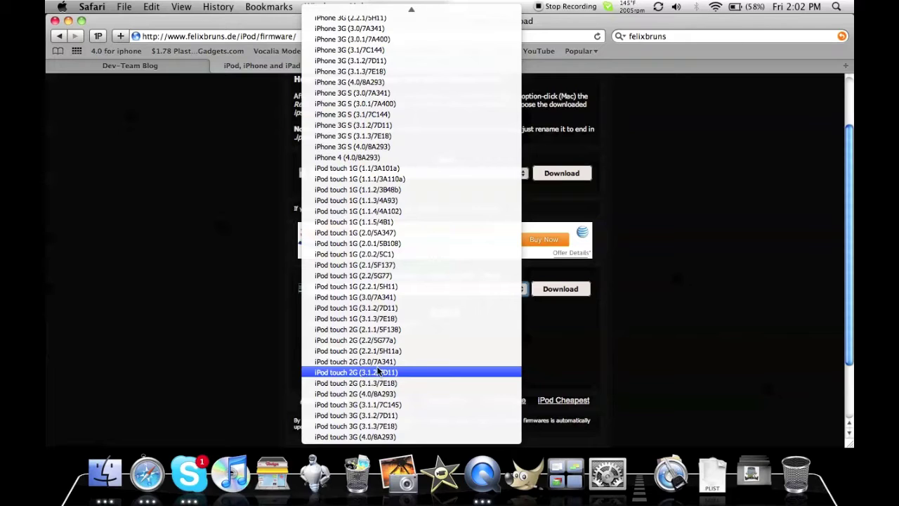
click(203, 327)
scroll(202, 332, up, 3)
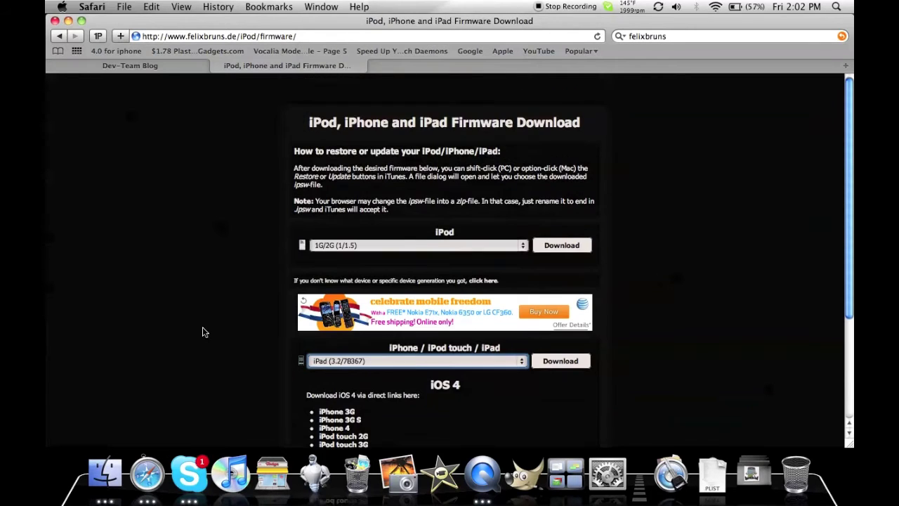
Return to the firmware page and open the PwnageTool disk image from Downloads.
key(F9)
click(192, 248)
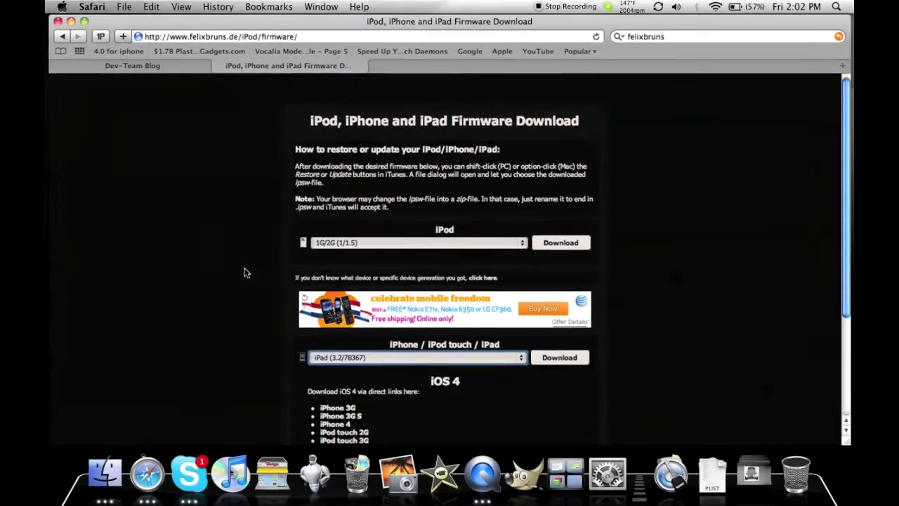
click(712, 474)
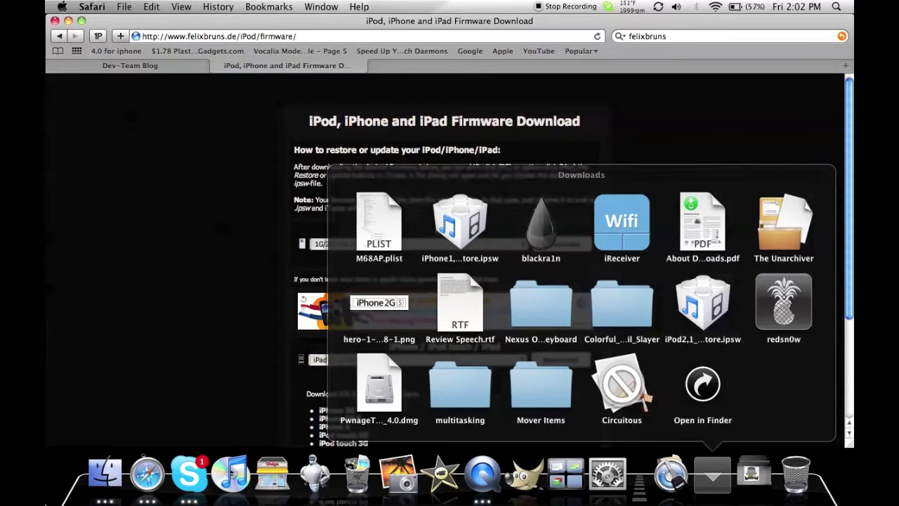
click(383, 386)
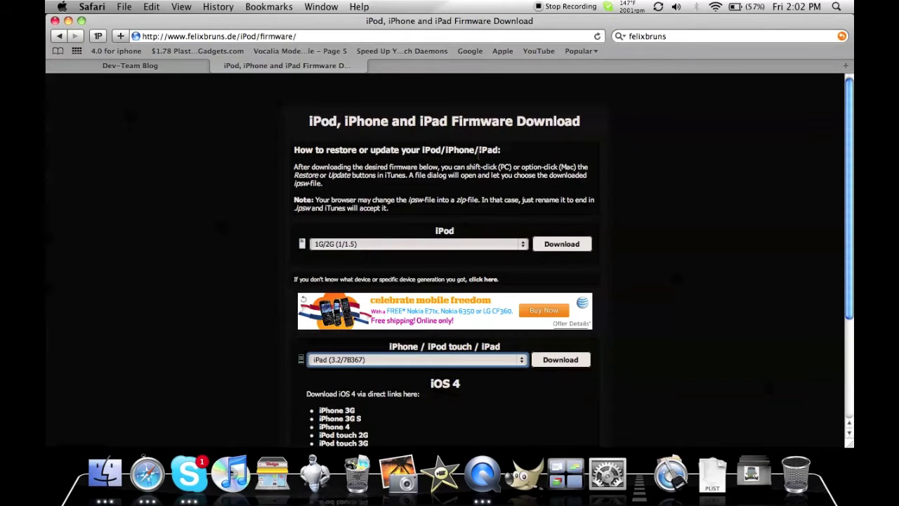
Launch PwnageTool from its mounted disk image, close the image window, and restore Safari.
click(68, 21)
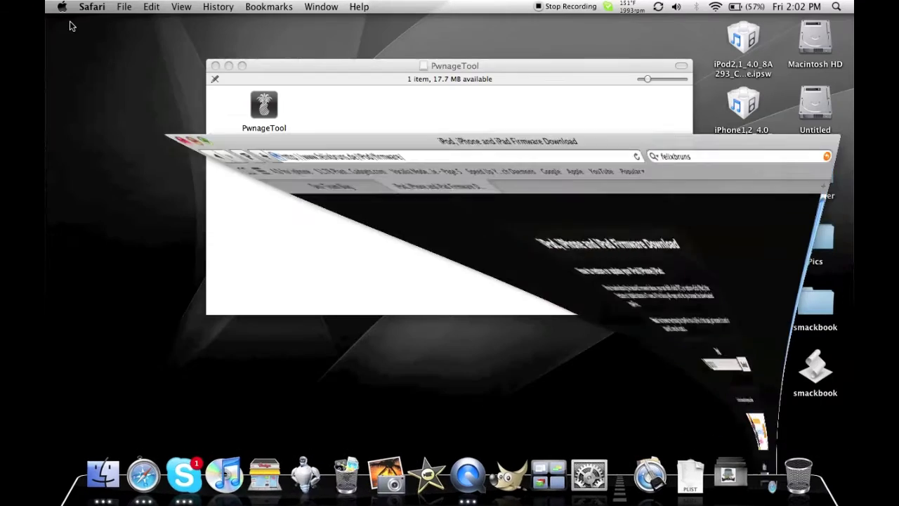
click(264, 109)
double_click(265, 109)
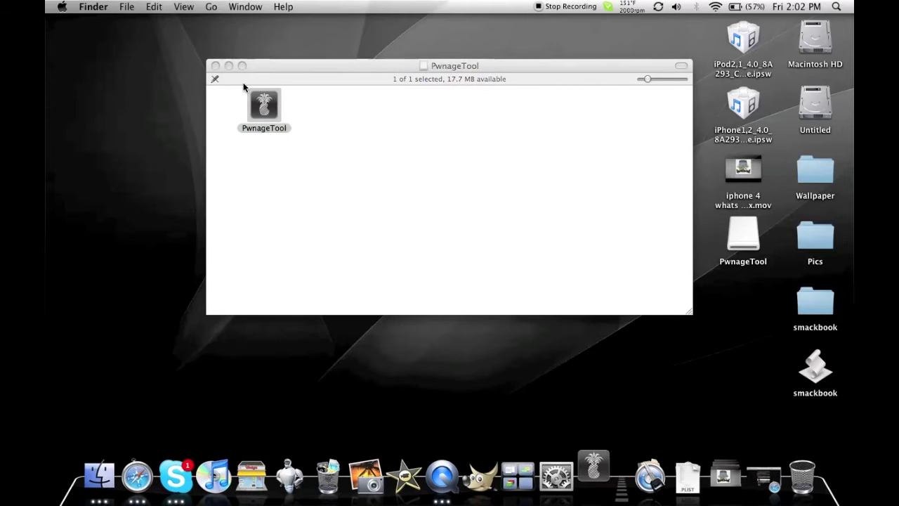
click(216, 65)
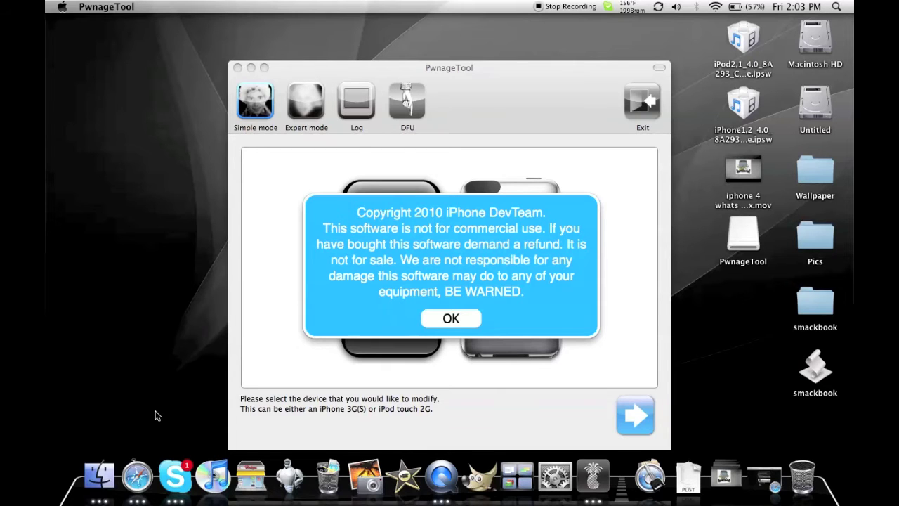
click(137, 475)
Reread the Dev-Team Blog tab with adjusted text size, then bring PwnageTool forward.
click(163, 66)
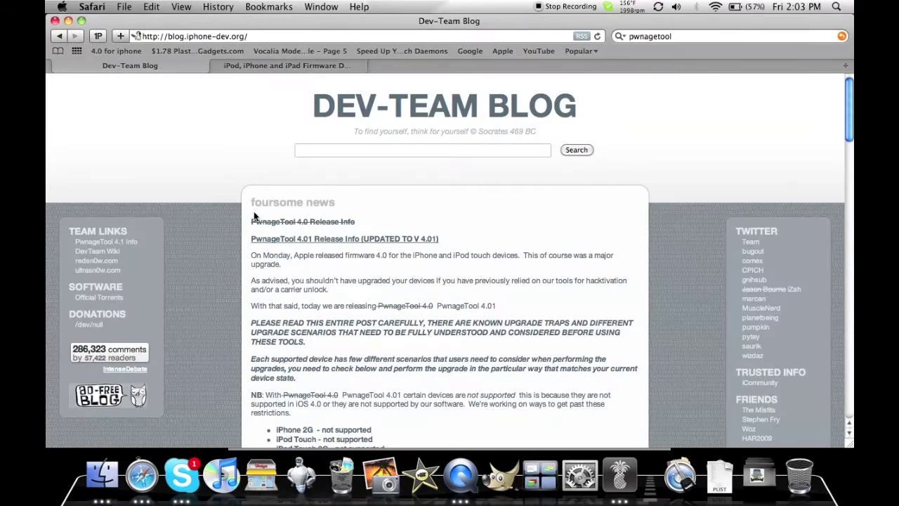
scroll(383, 356, down, 4)
scroll(383, 356, down, 3)
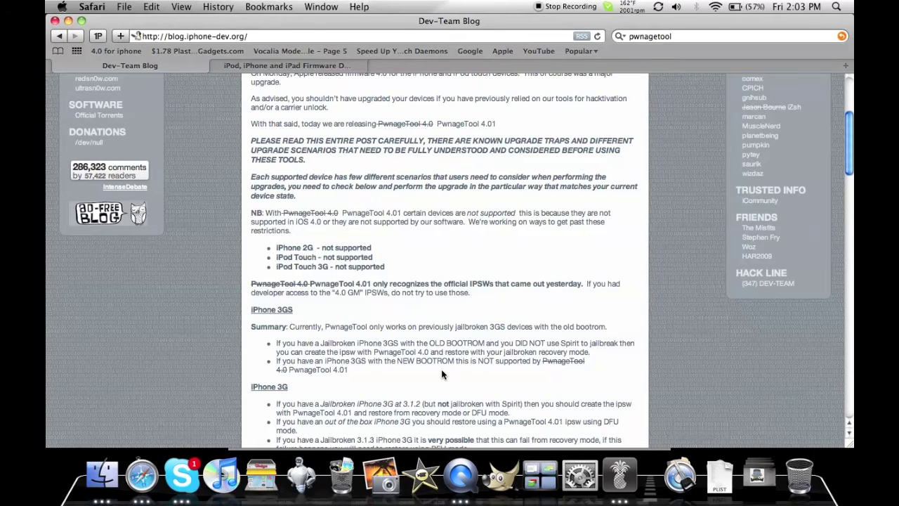
key(super+minus)
key(super+plus)
key(super+plus)
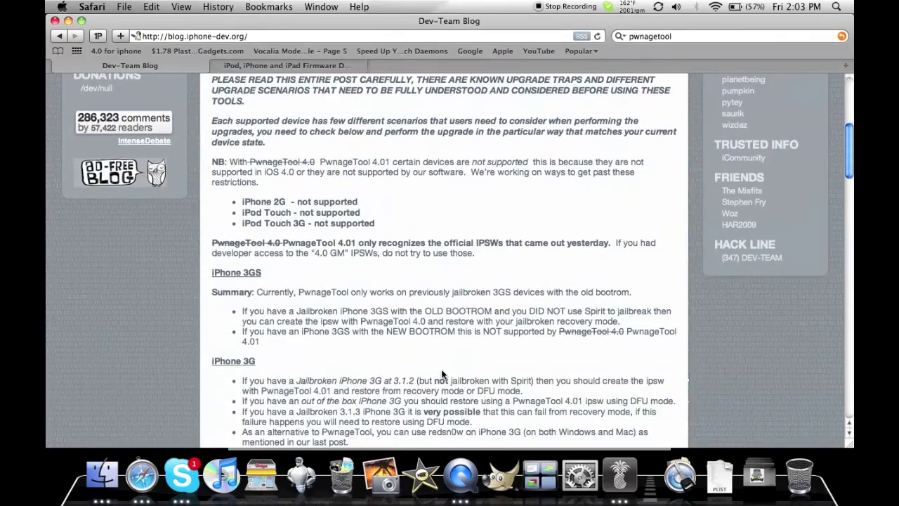
key(F9)
click(441, 375)
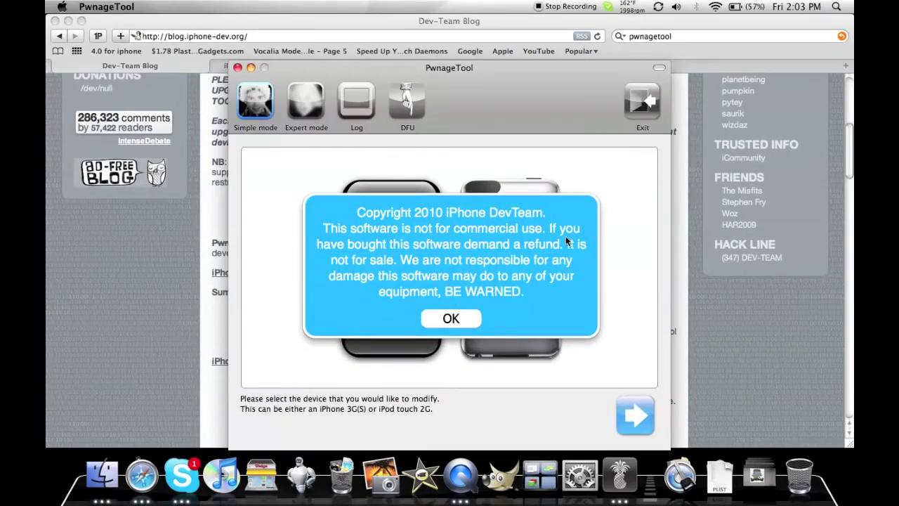
Dismiss the copyright notice, switch to Expert mode and choose iPod Touch 2G.
click(450, 319)
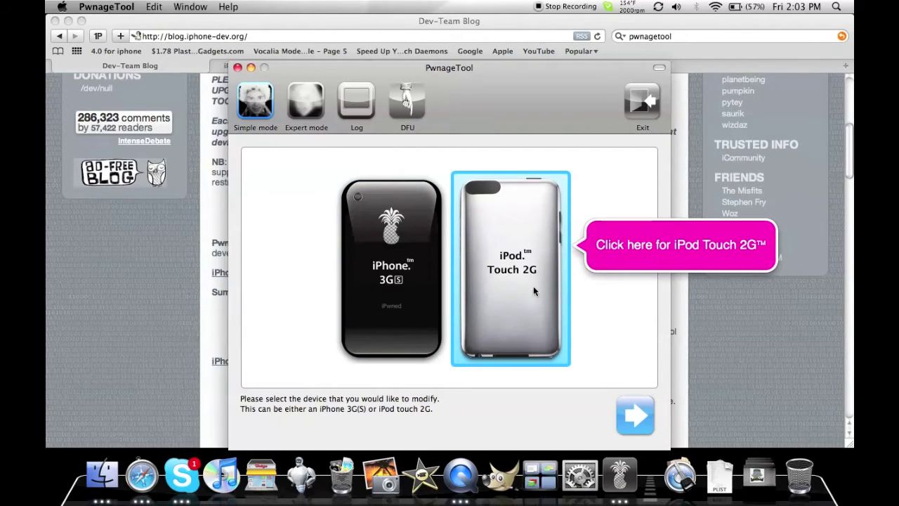
click(325, 109)
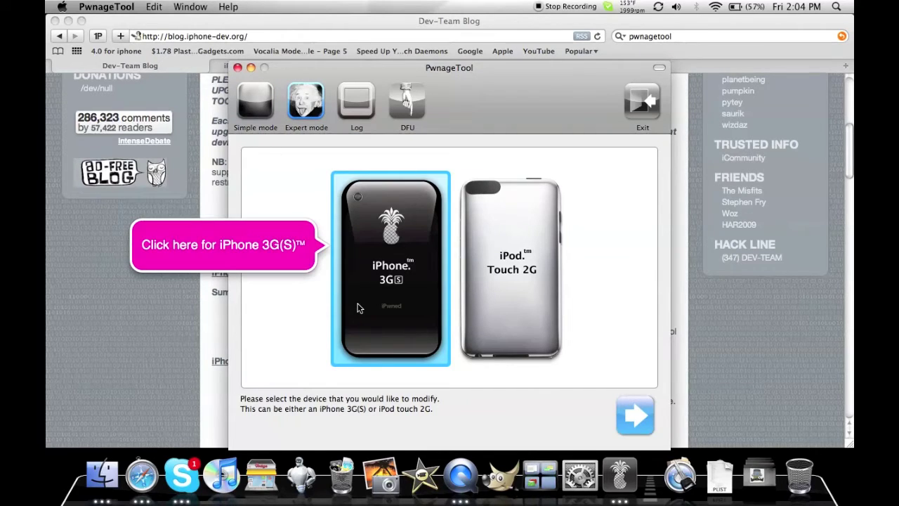
click(528, 286)
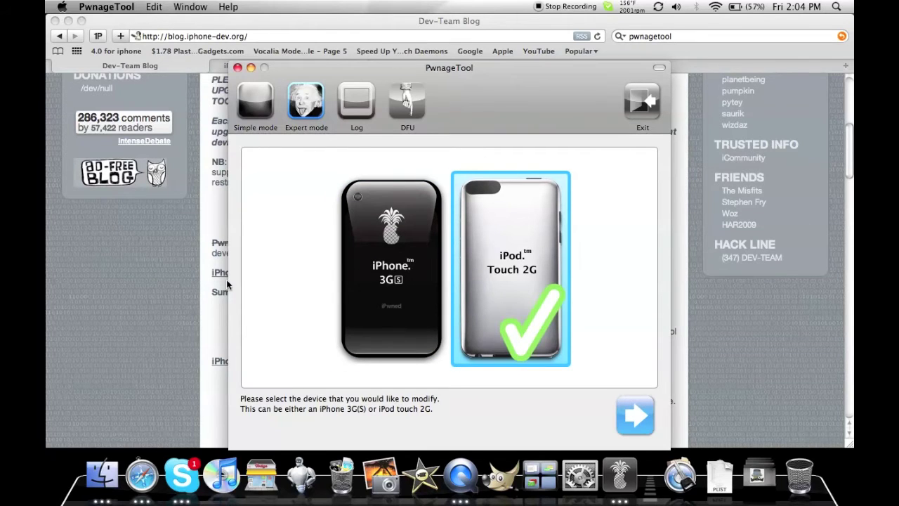
Scroll through the Dev-Team Blog post in Safari and return to its top.
click(135, 309)
scroll(135, 309, down, 10)
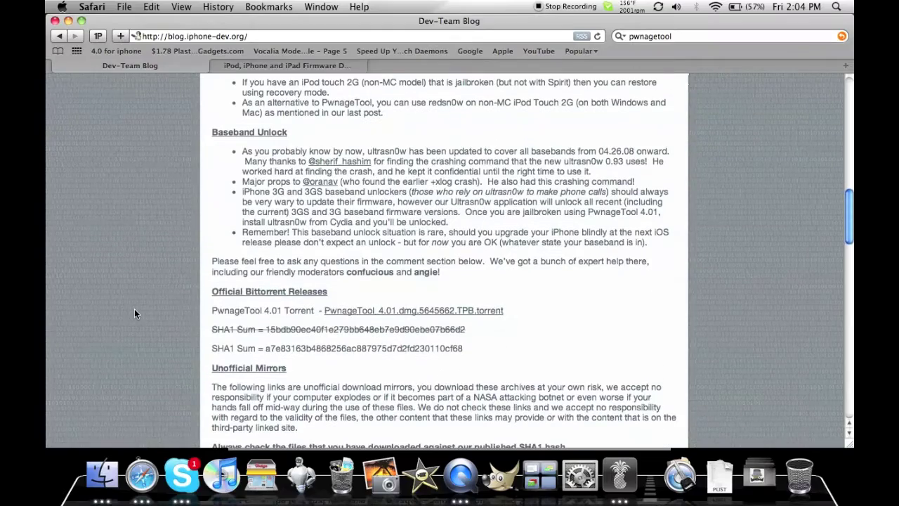
scroll(135, 310, up, 10)
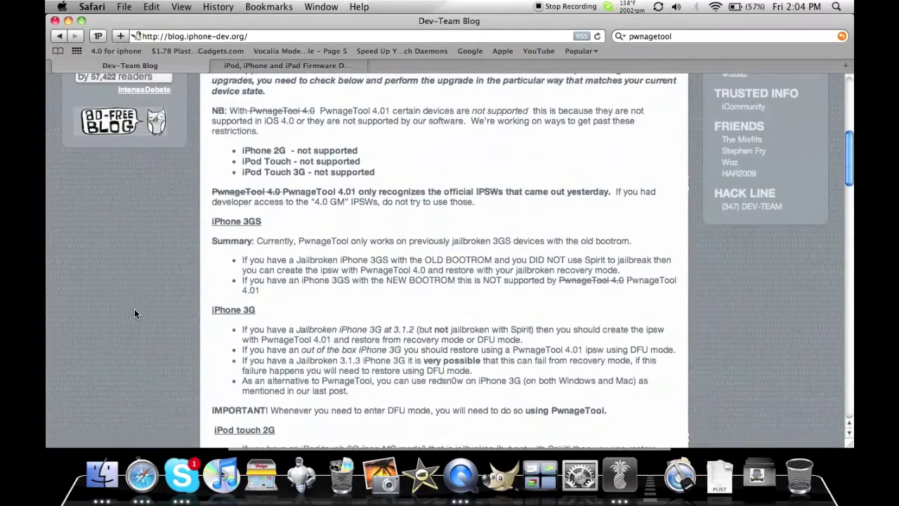
scroll(134, 308, down, 10)
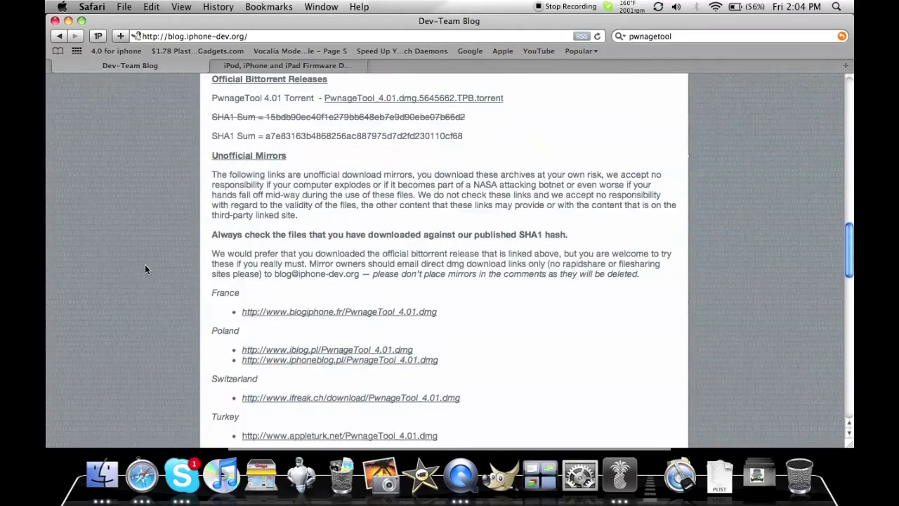
scroll(146, 269, up, 10)
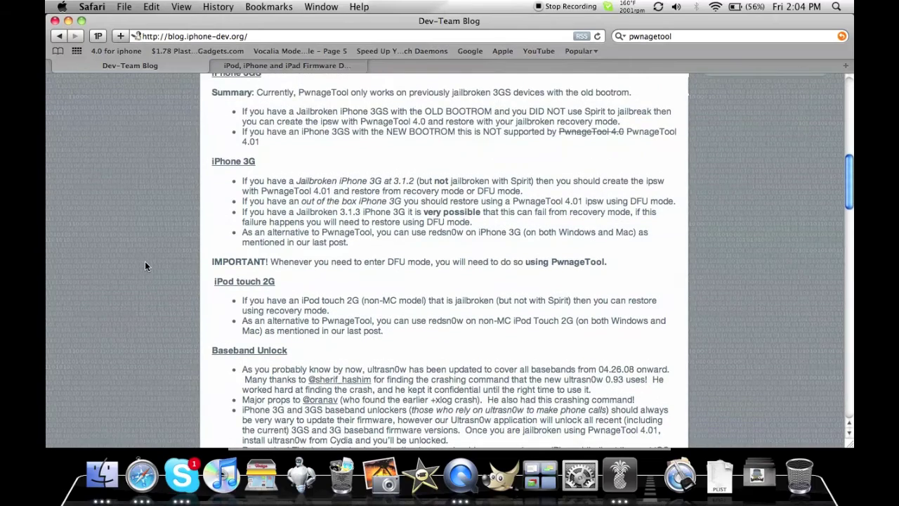
scroll(146, 266, up, 5)
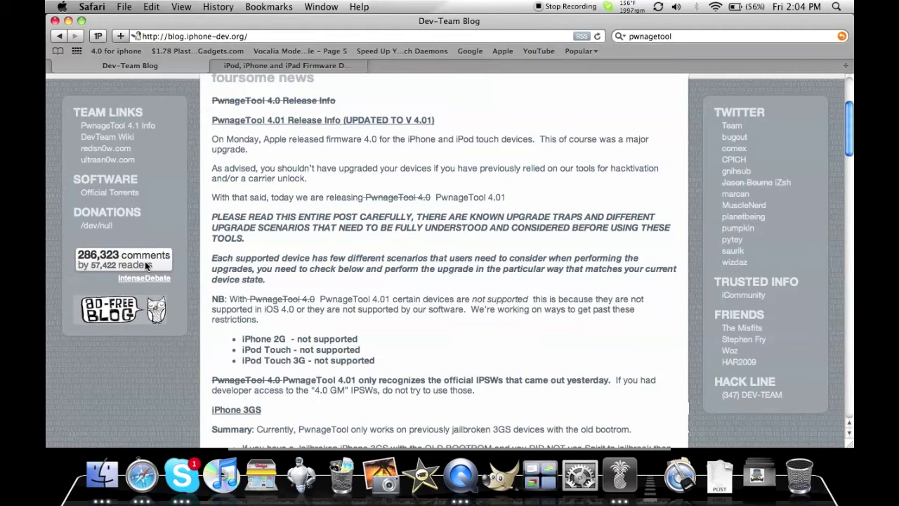
key(F9)
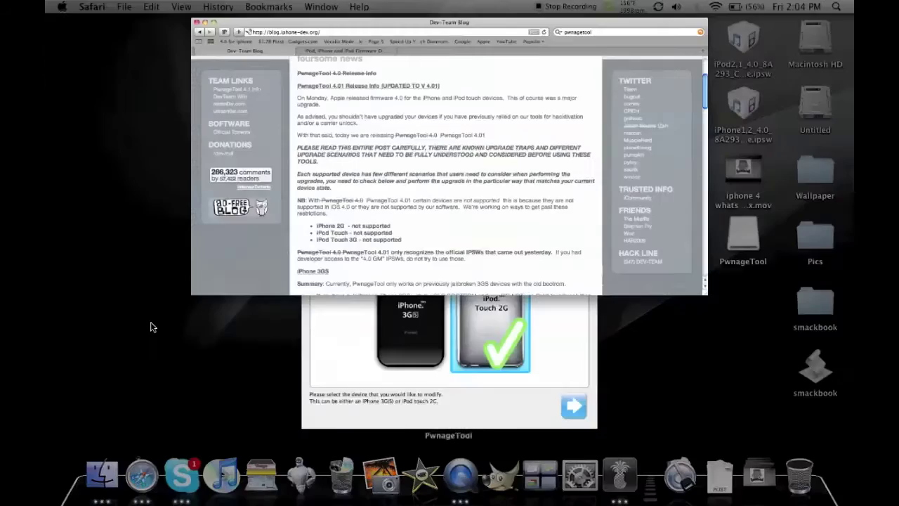
Bring PwnageTool forward, move its window up, and advance to browsing for an IPSW.
click(463, 341)
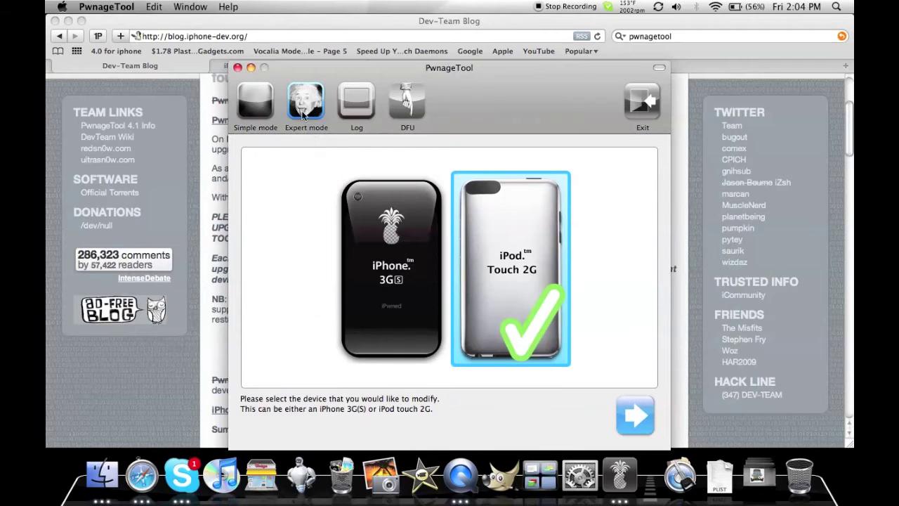
drag(526, 101, 526, 54)
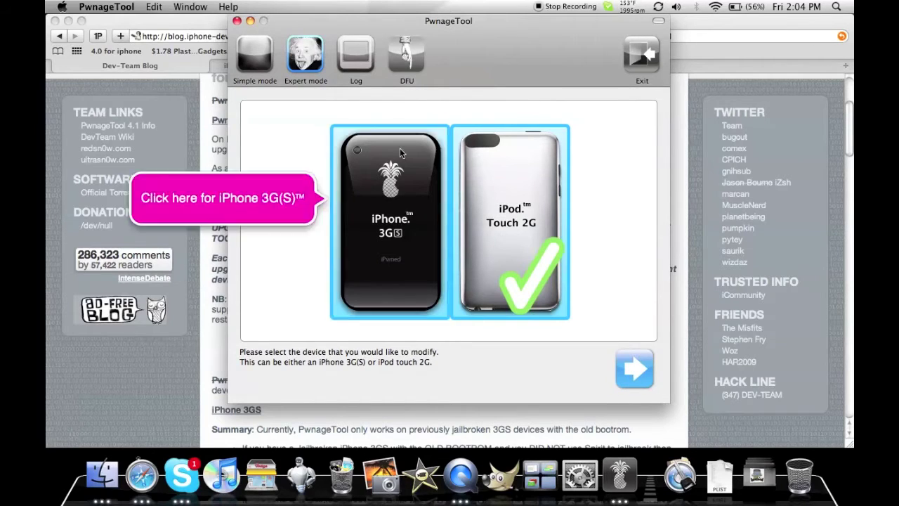
click(637, 371)
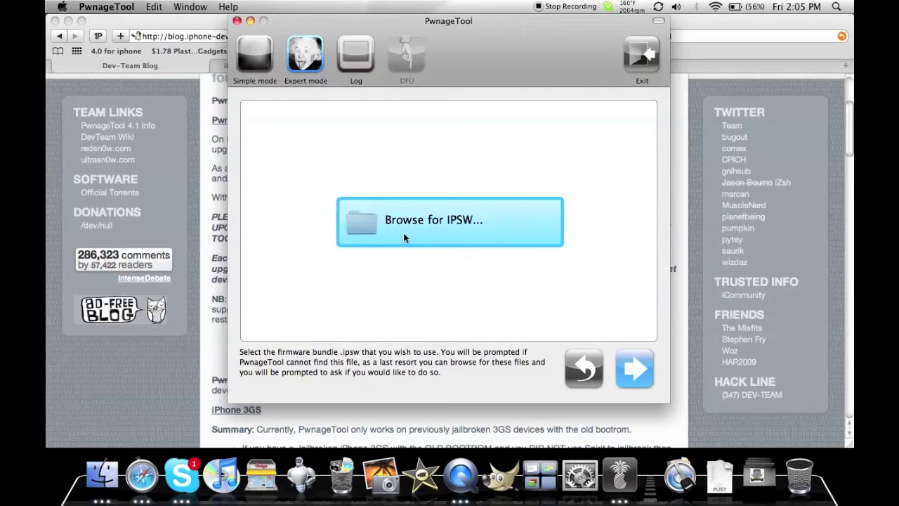
click(403, 237)
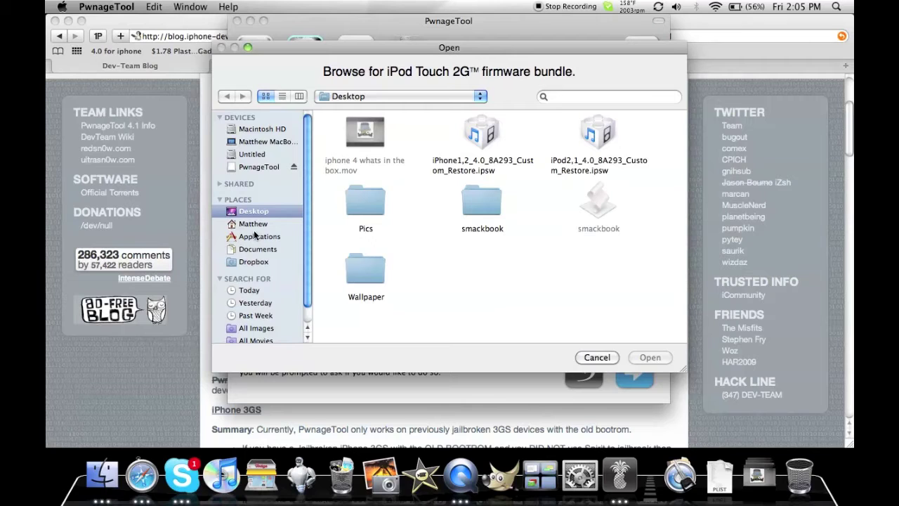
click(253, 224)
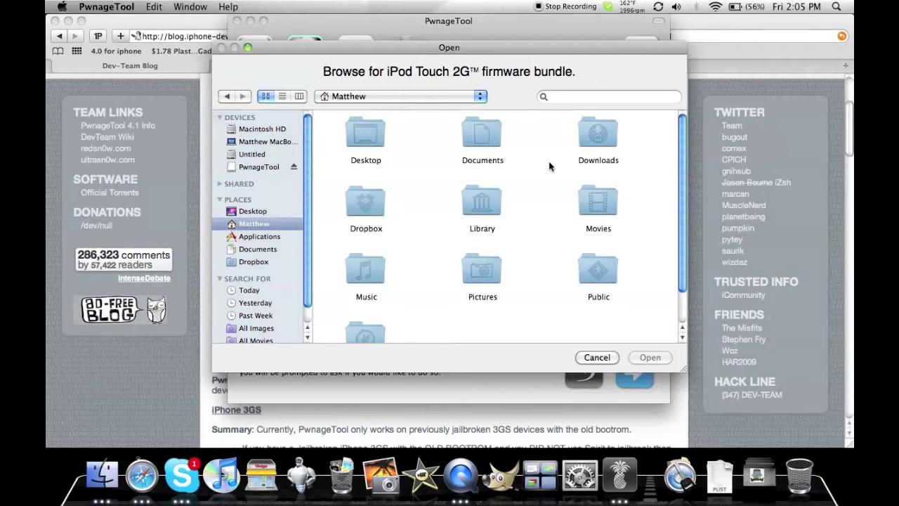
double_click(605, 132)
scroll(421, 229, down, 1)
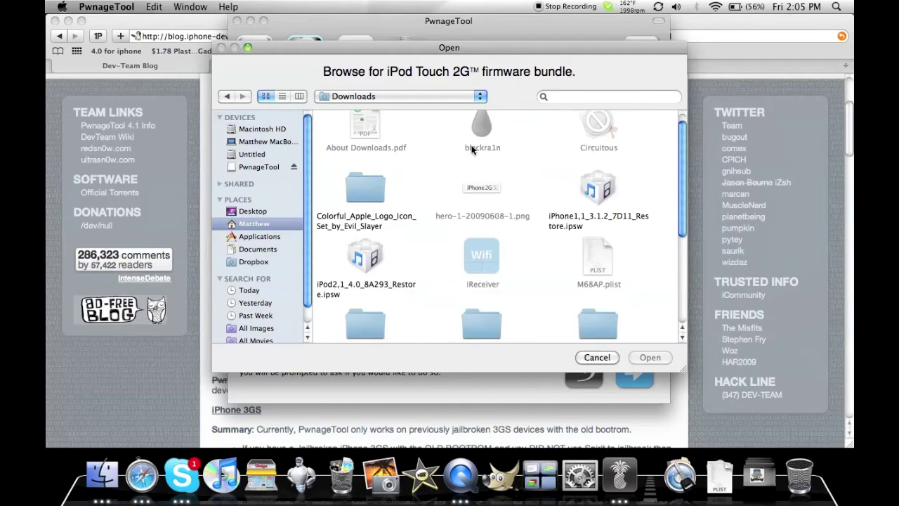
double_click(365, 261)
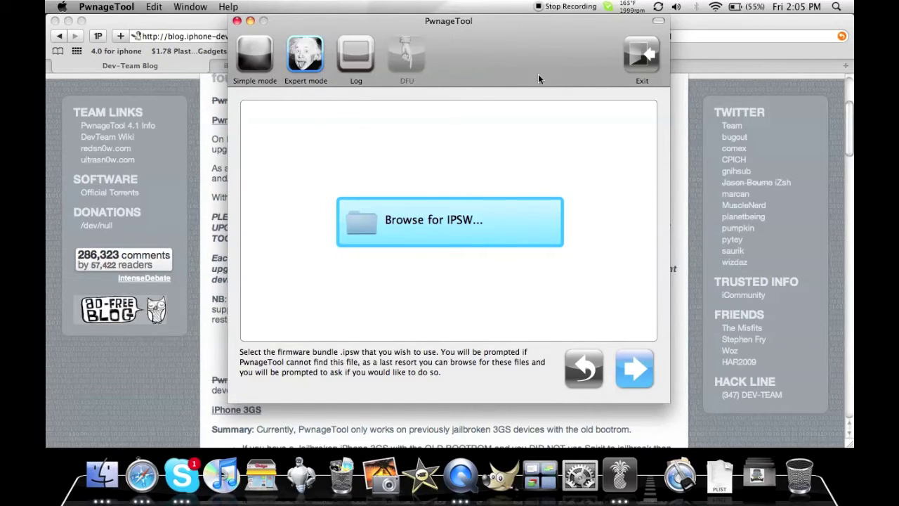
click(507, 222)
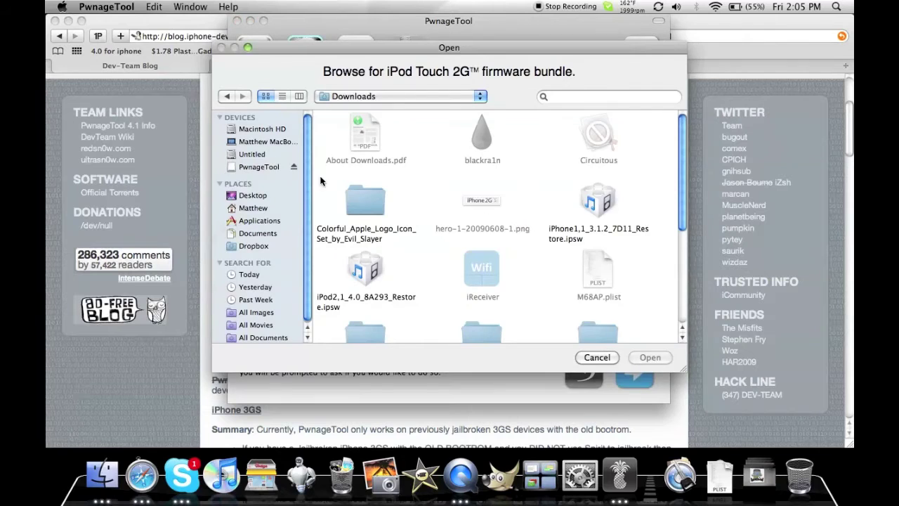
click(241, 210)
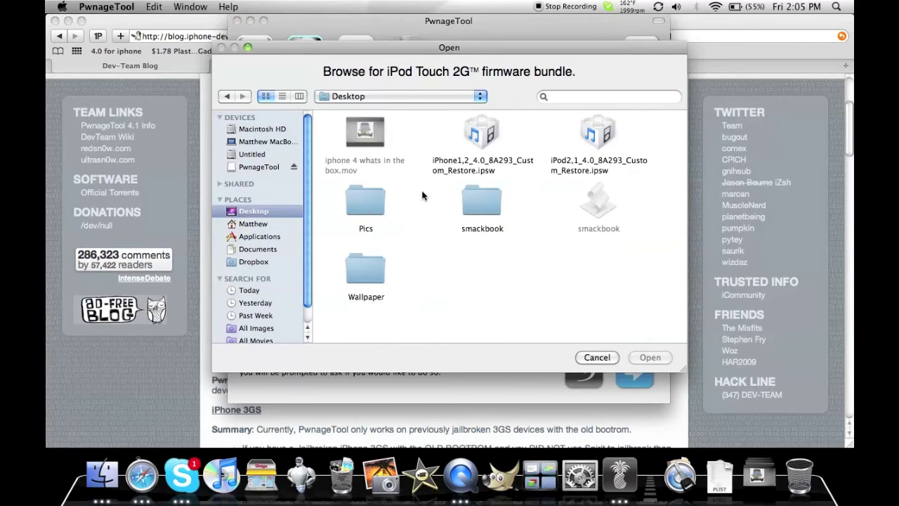
double_click(575, 158)
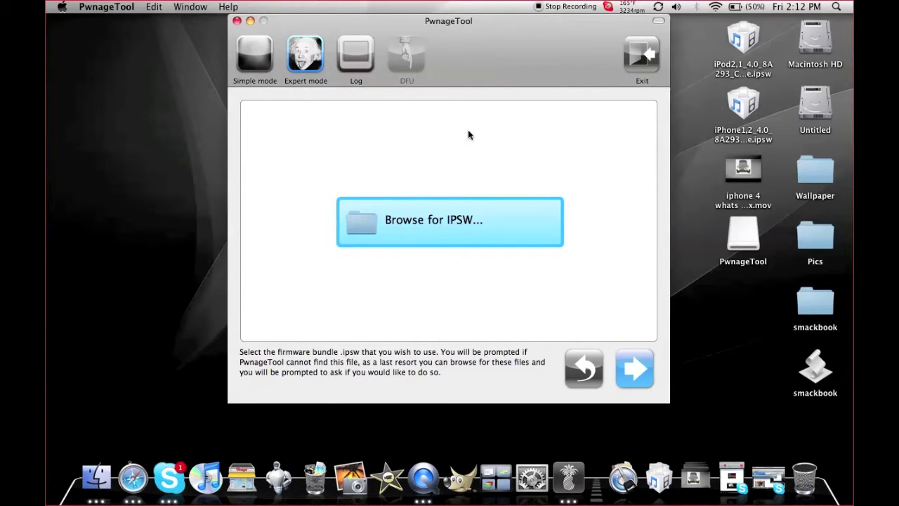
Check the Downloads stack in the Dock for the firmware file.
click(696, 477)
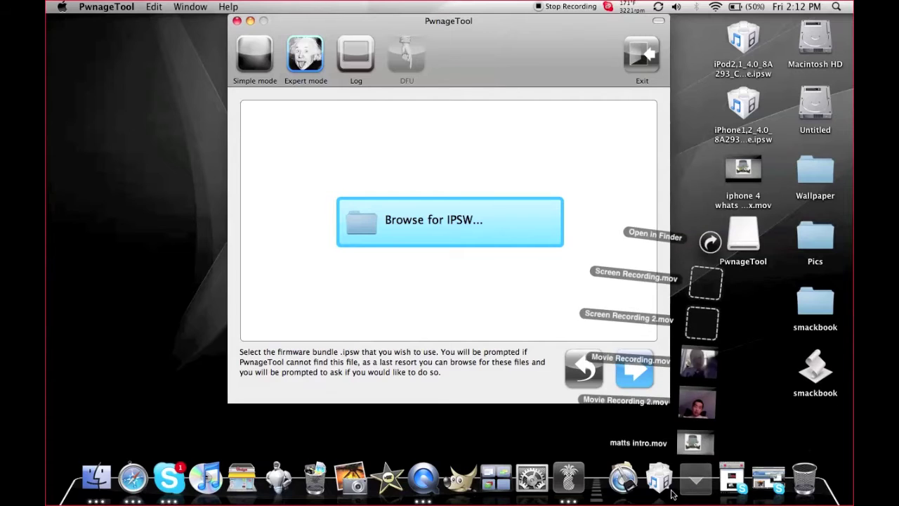
click(665, 491)
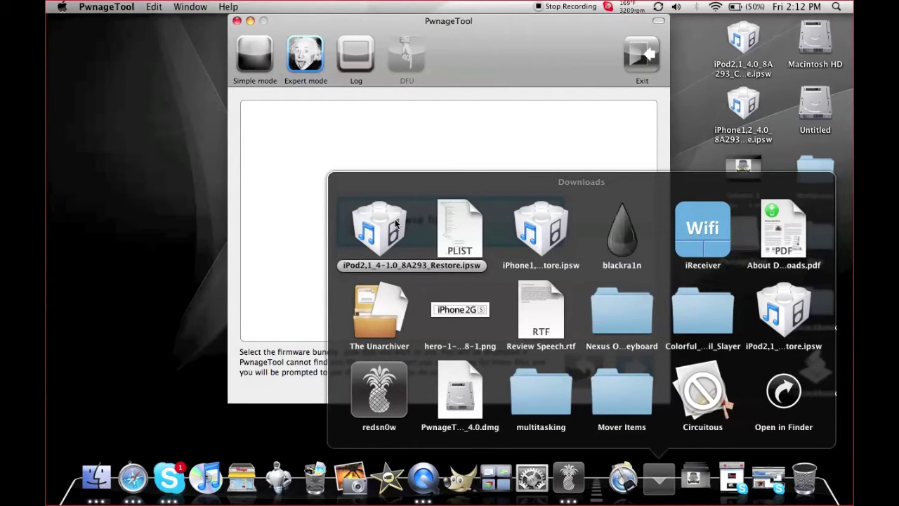
click(321, 239)
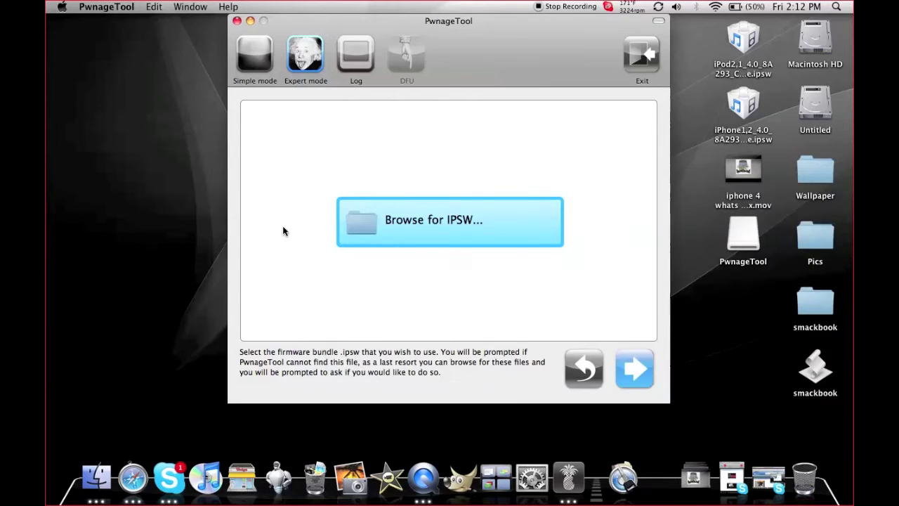
Browse to the home Downloads folder and load iPod2,1_4-1.0_8A293_Restore.ipsw.
click(439, 240)
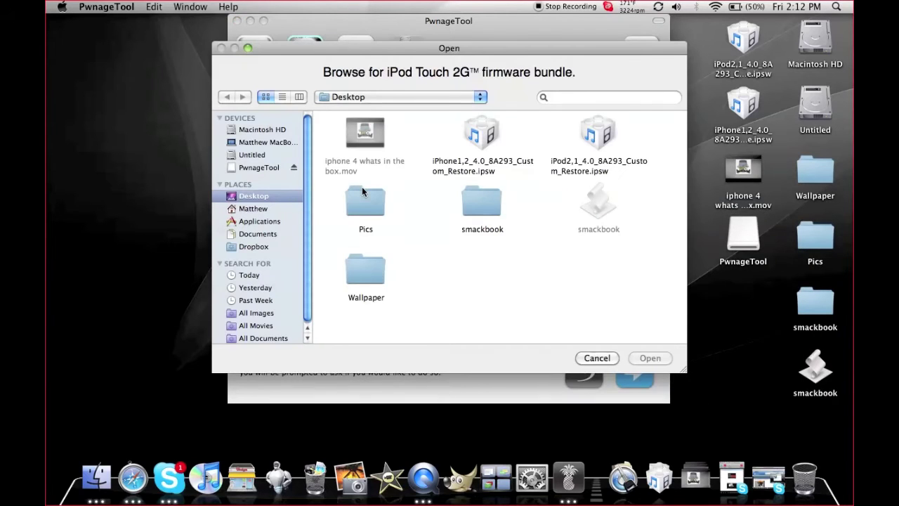
click(271, 222)
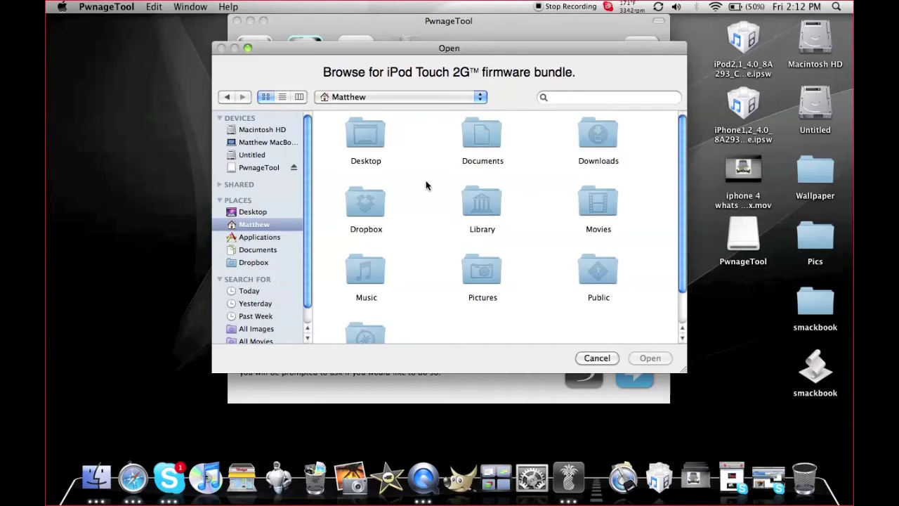
double_click(590, 125)
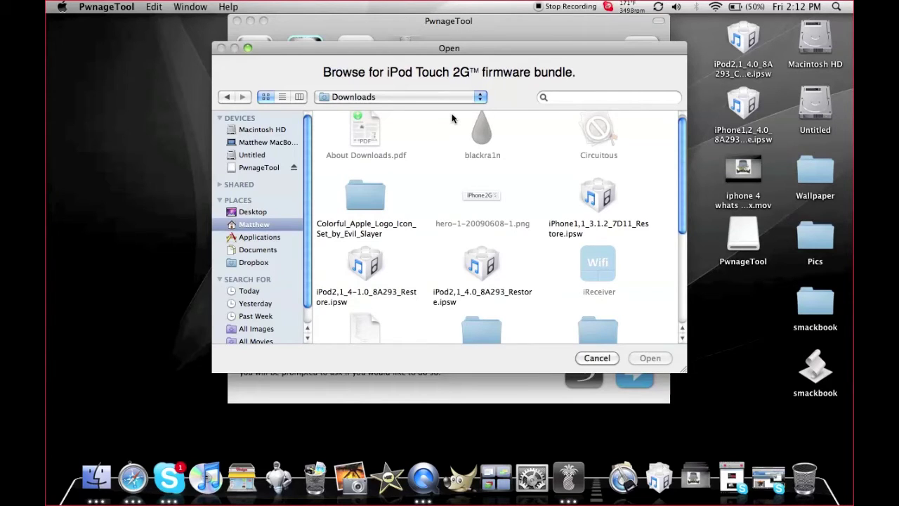
click(348, 262)
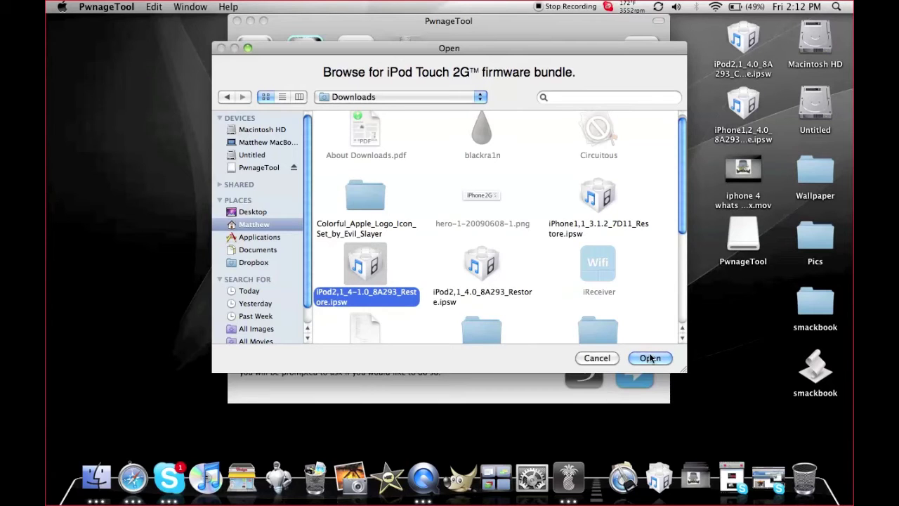
click(650, 359)
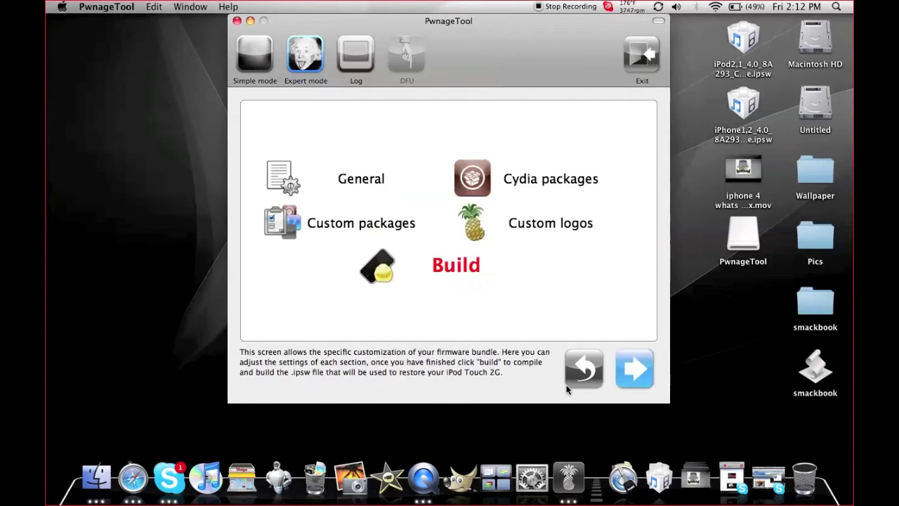
Turn off the custom boot and recovery logos in the Custom logos settings.
double_click(491, 224)
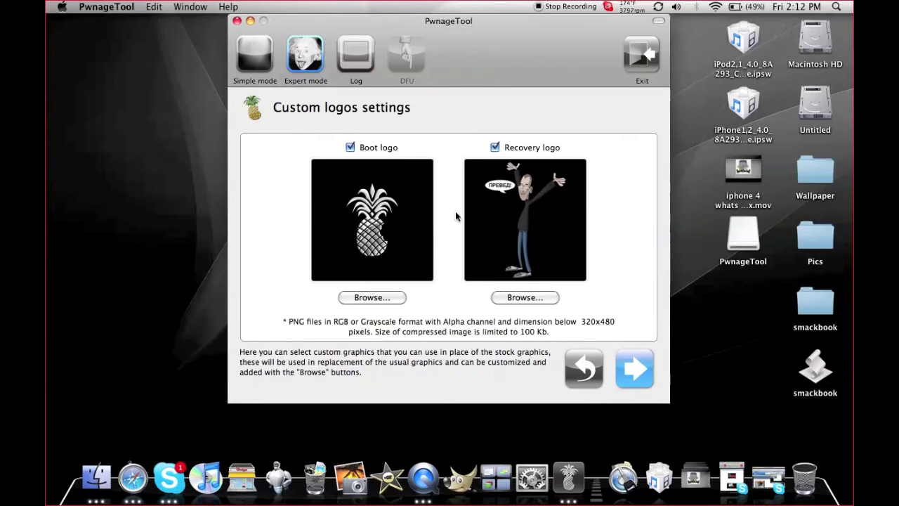
click(396, 151)
click(495, 148)
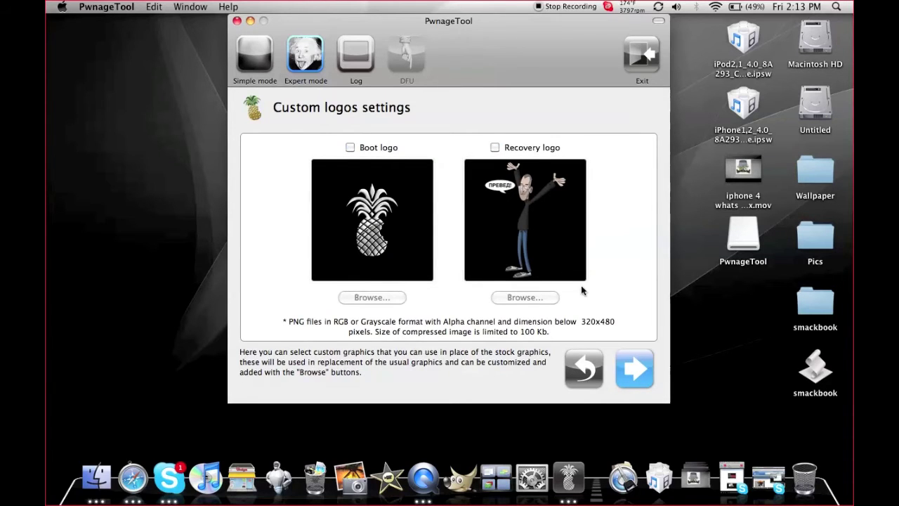
click(590, 361)
In General, enable Re-enable functionality and increase the root partition size to 1838 MB.
click(361, 224)
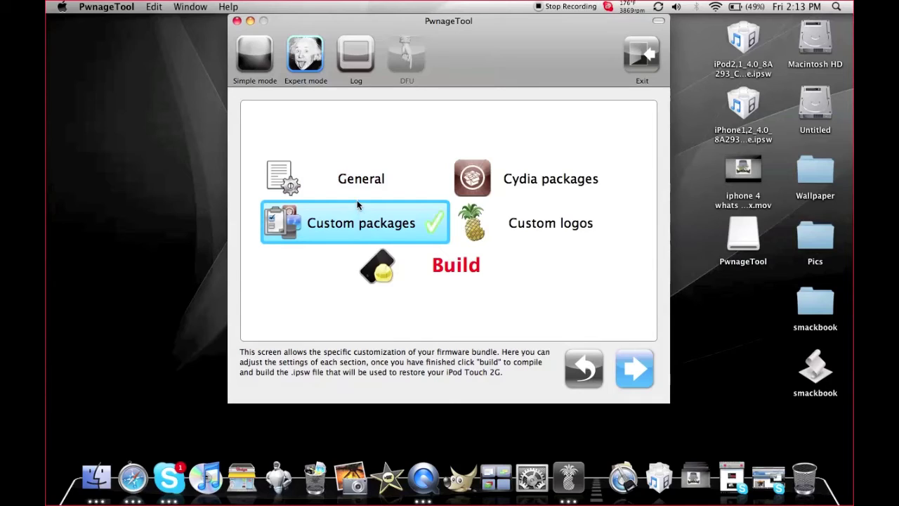
double_click(355, 196)
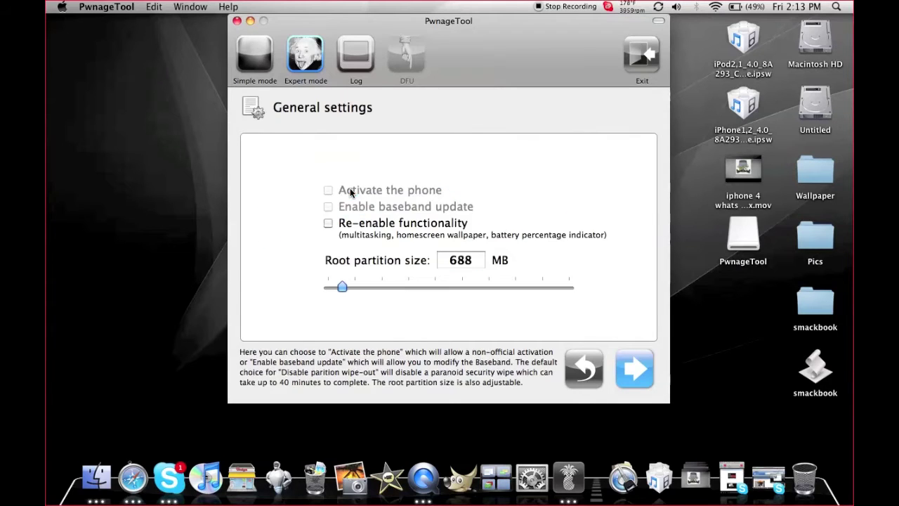
click(328, 223)
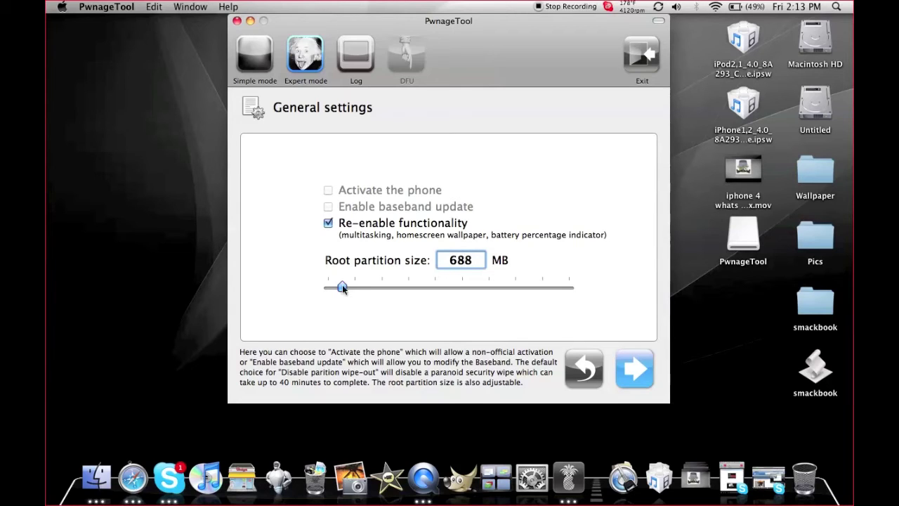
drag(342, 285, 361, 285)
click(592, 363)
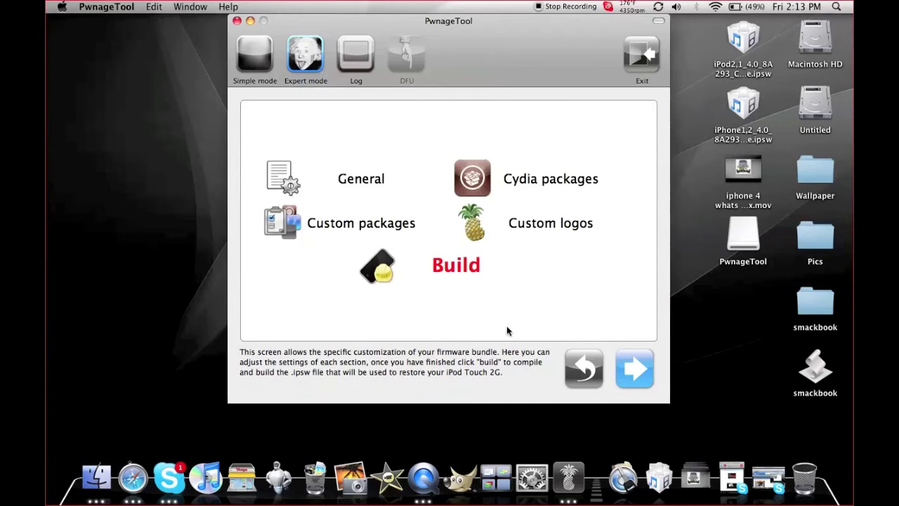
Build iPod2,1_4.0_8A293_Custom_Restore.ipsw, saving it to the Dropbox folder.
click(451, 260)
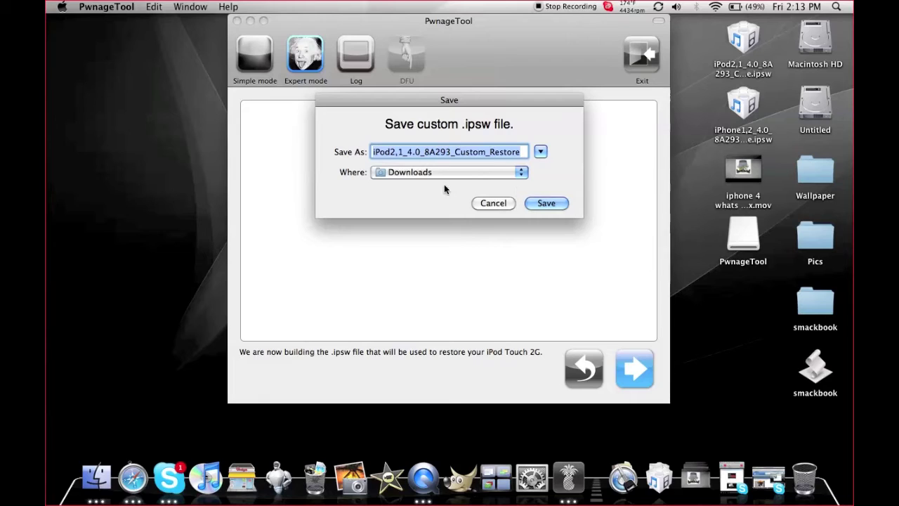
click(537, 203)
click(501, 172)
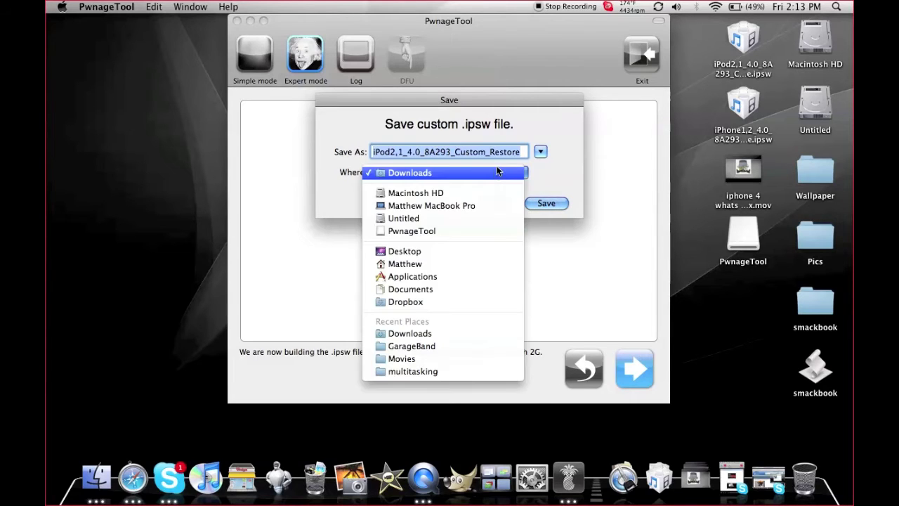
click(530, 170)
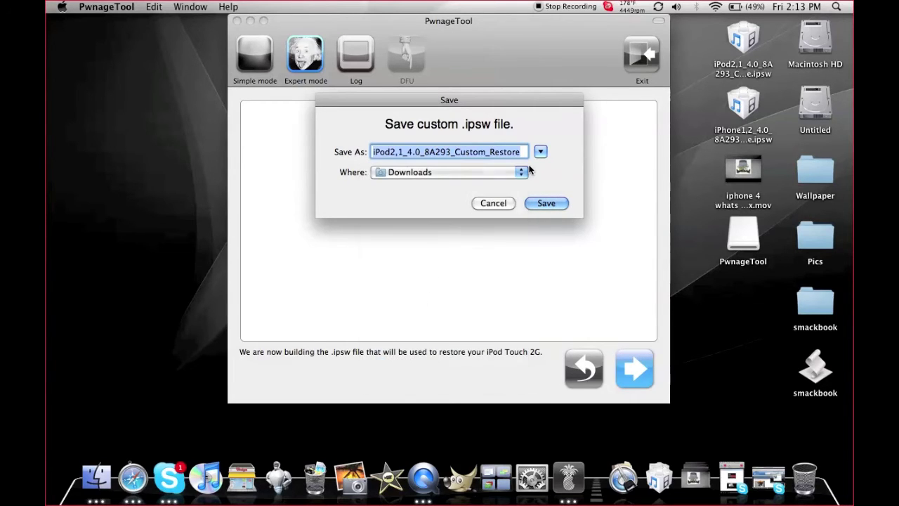
click(452, 177)
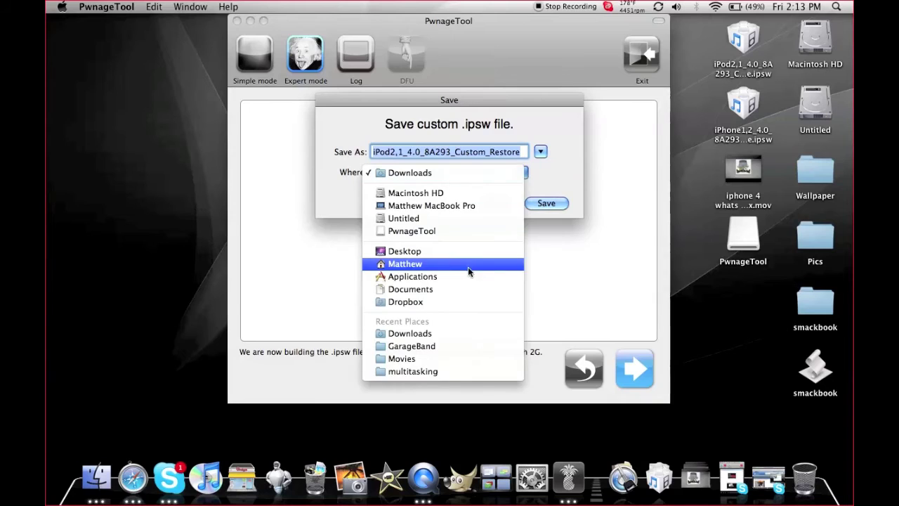
click(466, 289)
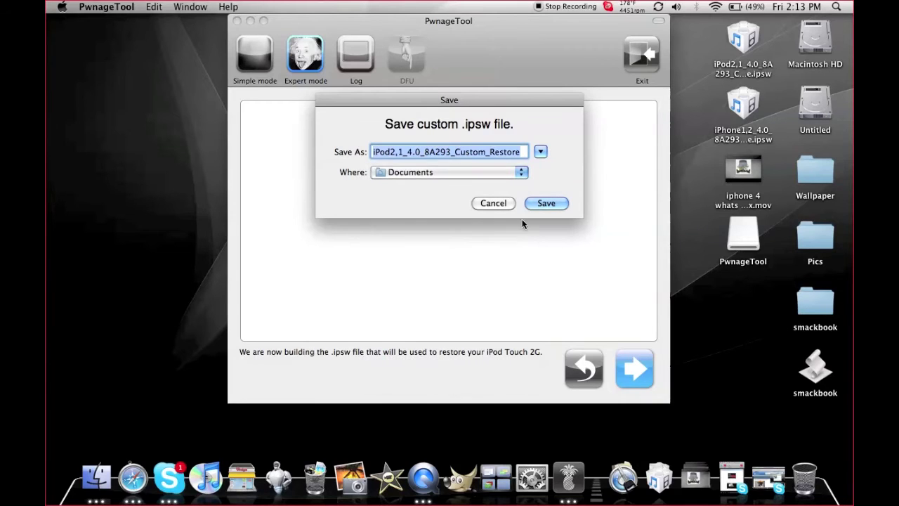
click(496, 173)
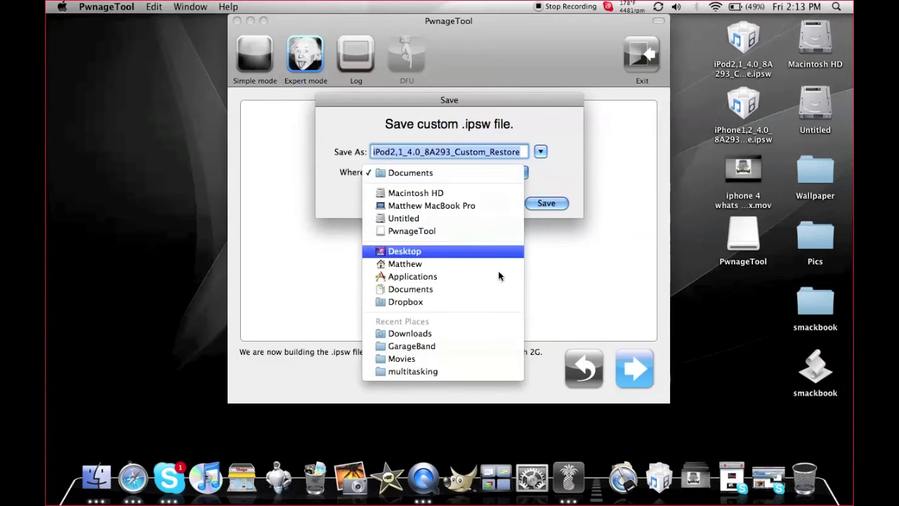
click(500, 302)
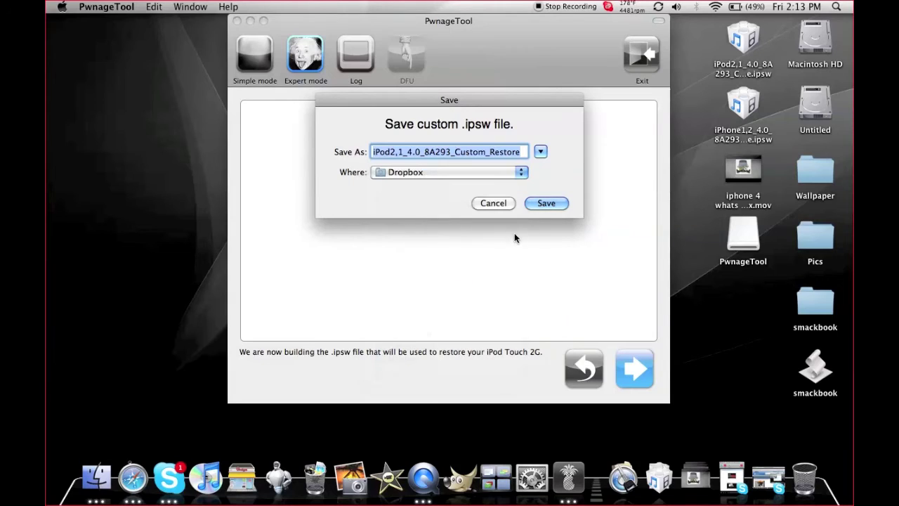
click(541, 205)
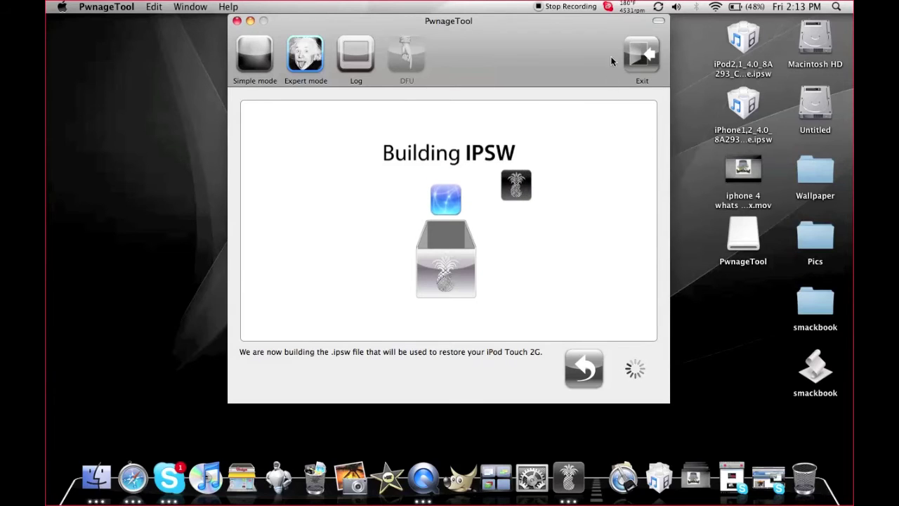
Set smcFanControl's Active Setting to Cool Down from the menu bar.
click(624, 9)
mouse_move(753, 35)
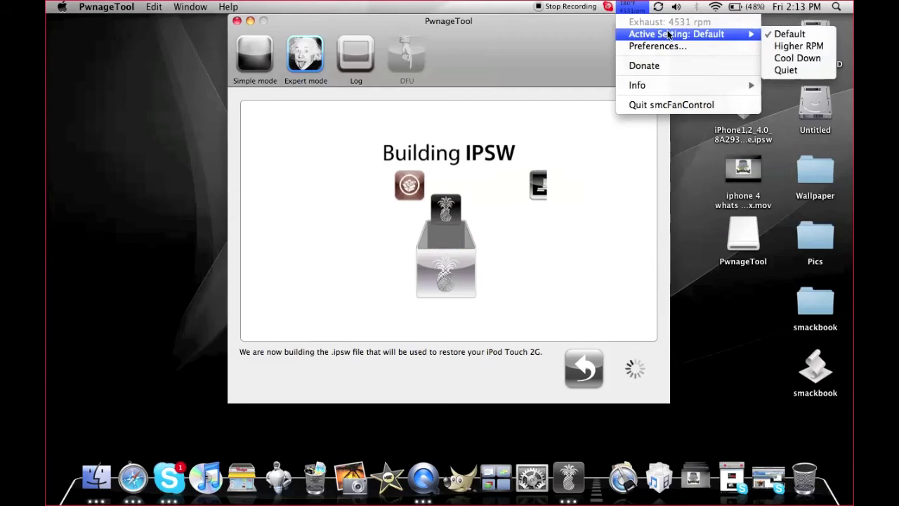
click(781, 62)
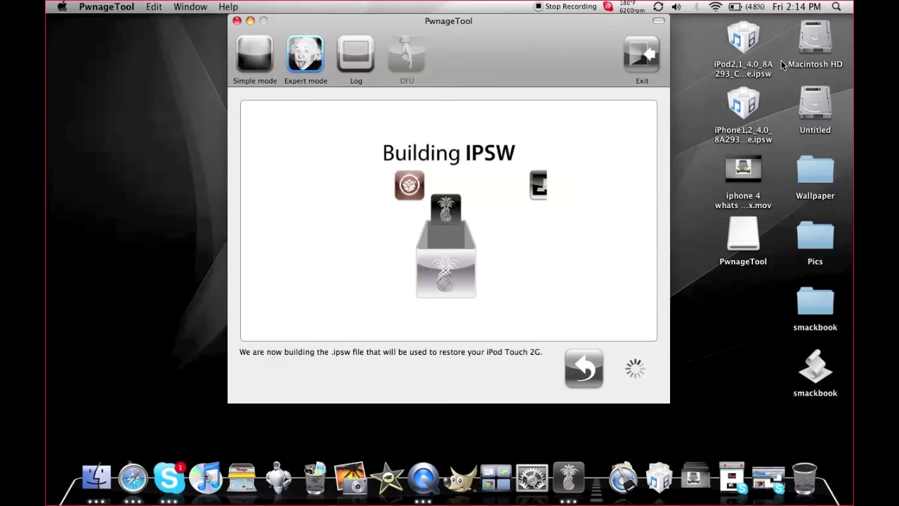
click(634, 6)
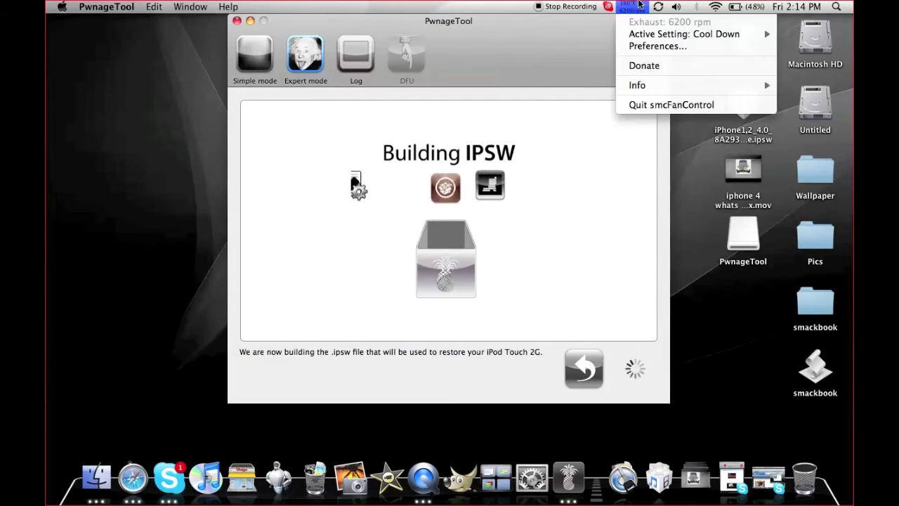
click(635, 6)
click(638, 5)
click(639, 4)
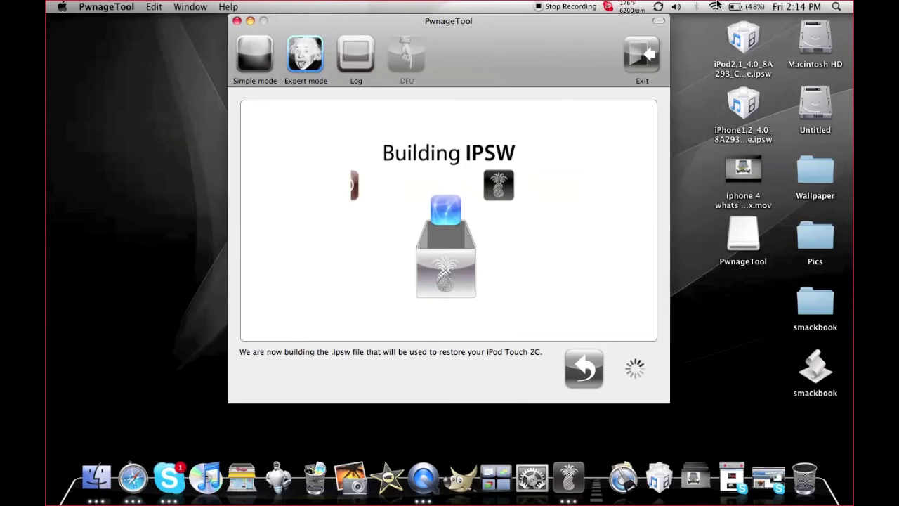
Check the remaining battery time in the battery status menu.
click(717, 6)
mouse_move(735, 5)
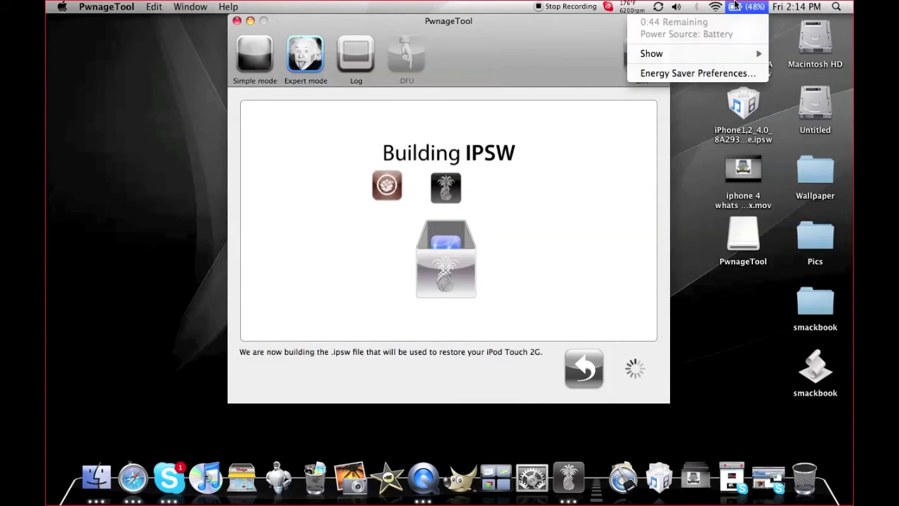
click(653, 121)
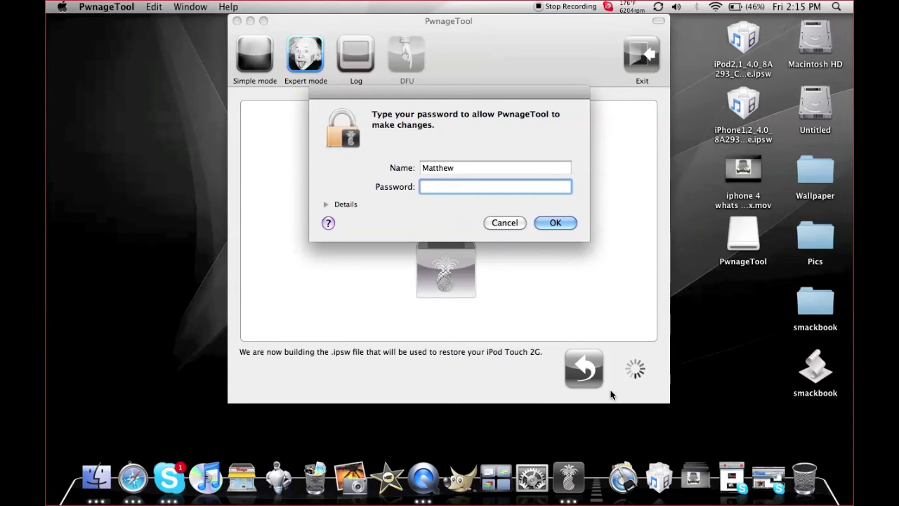
Authorize PwnageTool with the administrator password and hide its window toolbar while the IPSW builds.
text(**********)
key(Return)
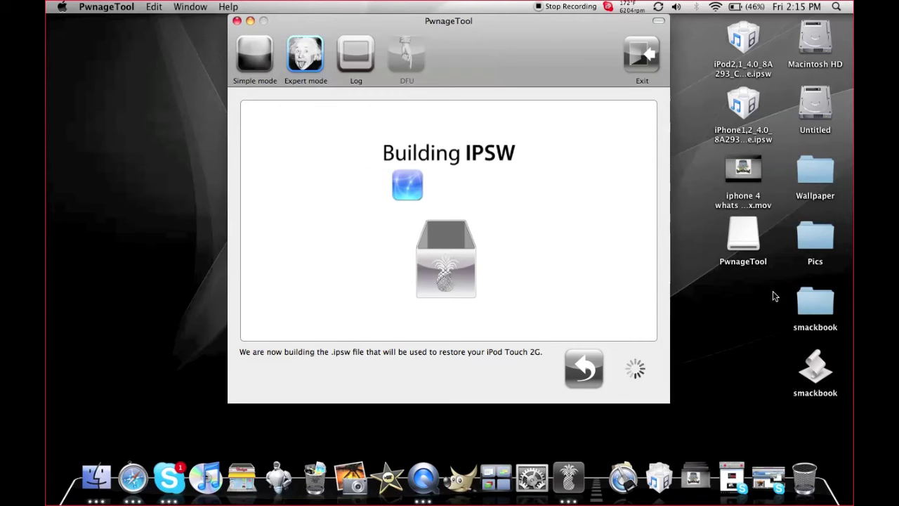
click(731, 414)
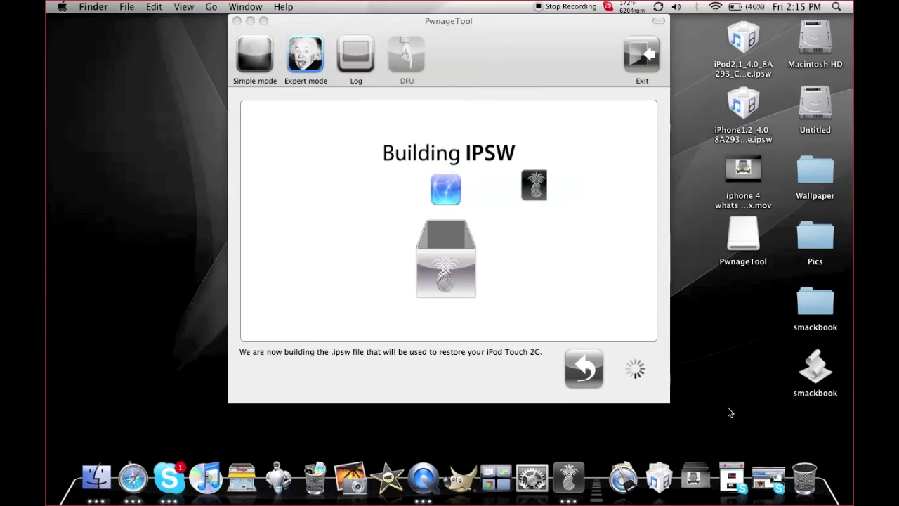
click(588, 323)
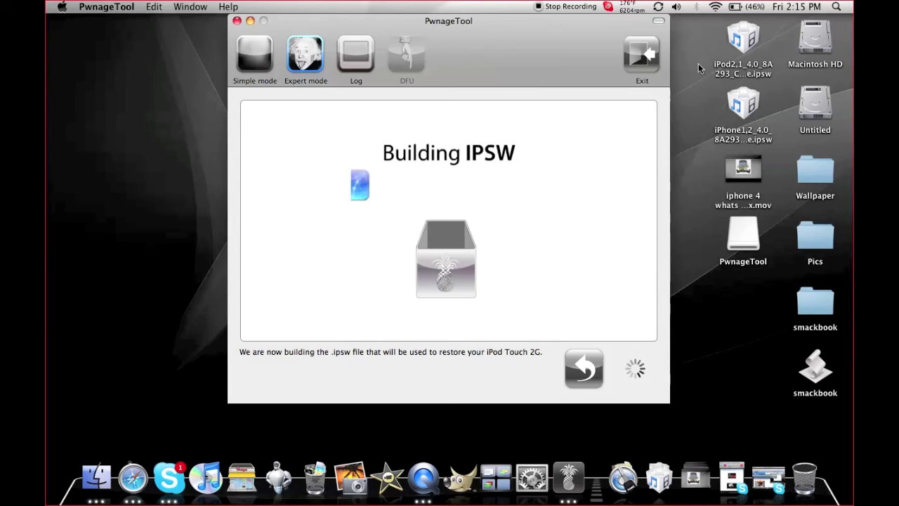
click(661, 24)
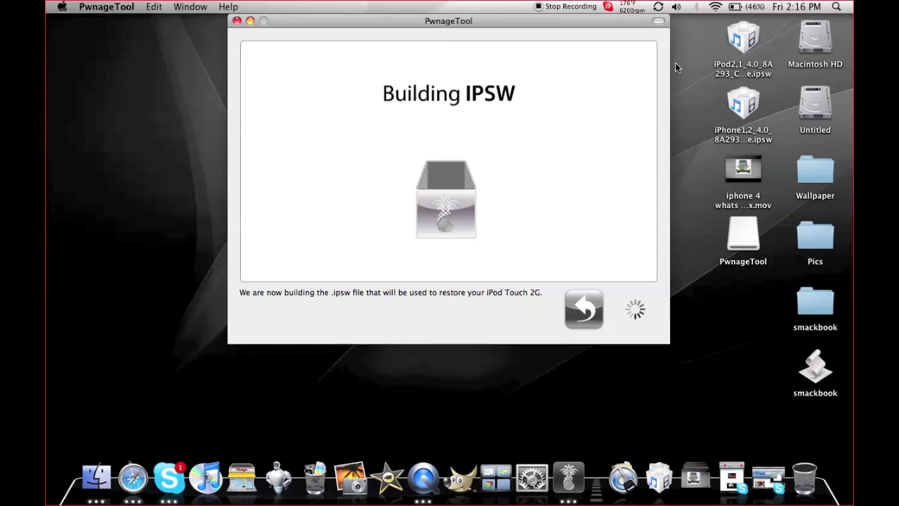
click(570, 7)
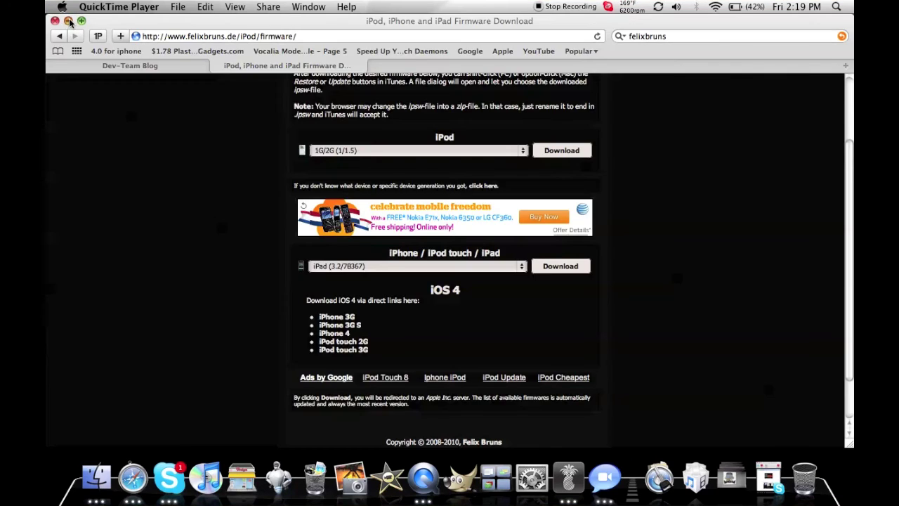
Acknowledge PwnageTool's Success dialog, close PwnageTool, and open a Finder home-folder window.
click(68, 21)
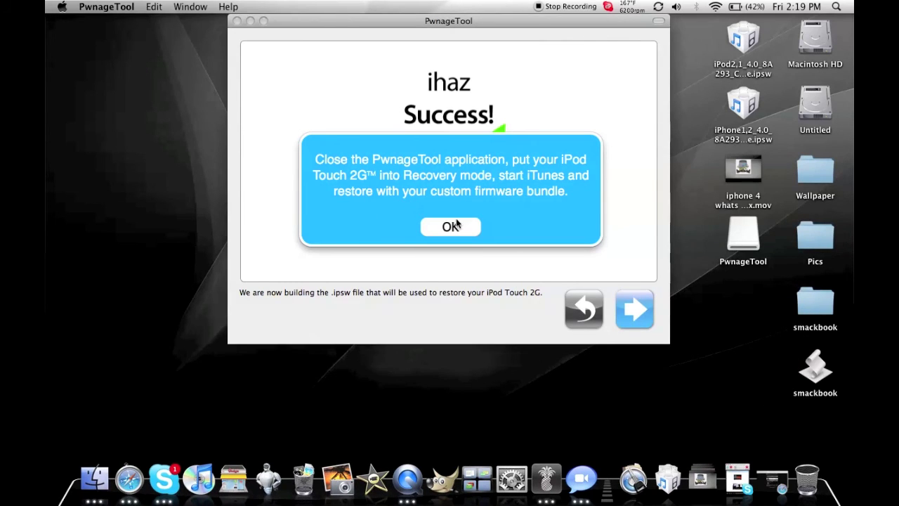
click(452, 227)
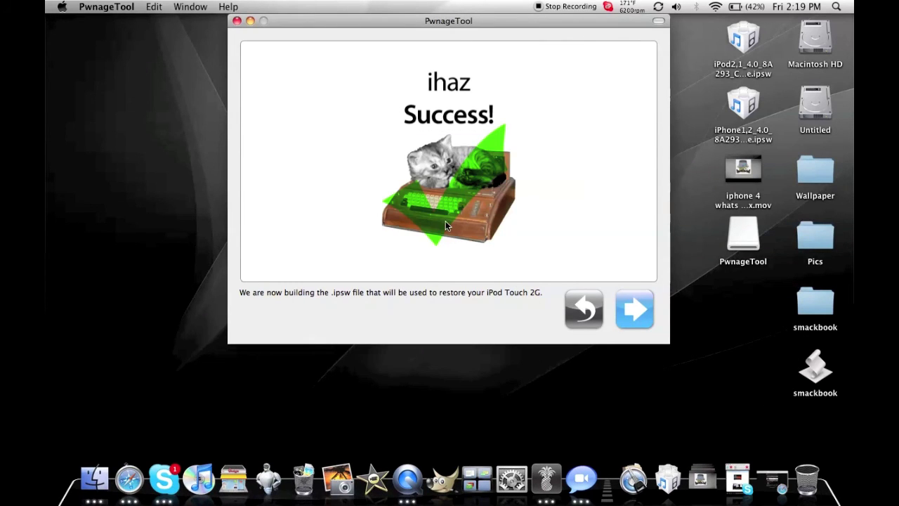
click(236, 21)
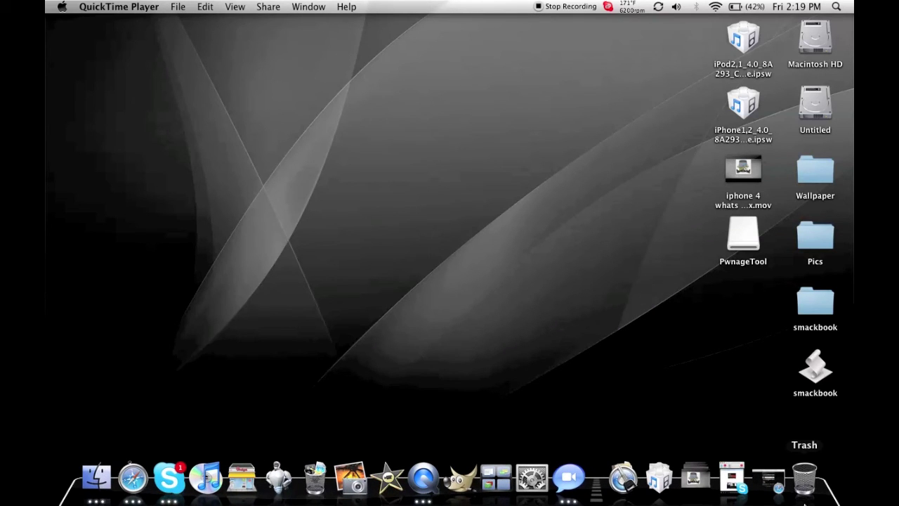
click(97, 477)
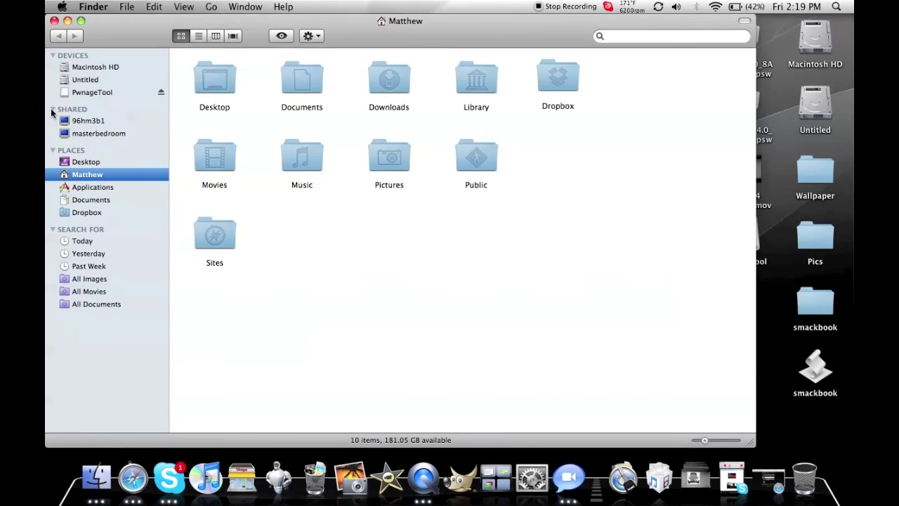
Locate and select the custom iPod2,1 IPSW in Documents > Dropbox, then close the window.
click(106, 200)
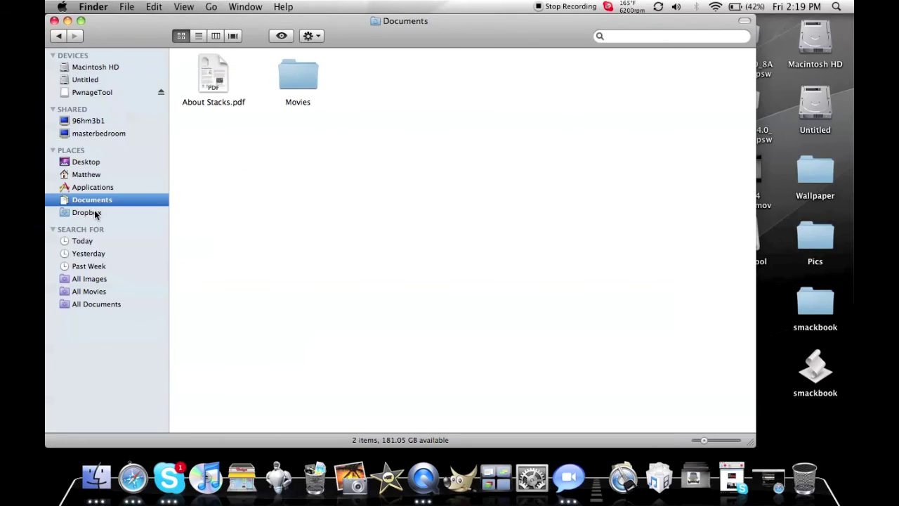
click(96, 212)
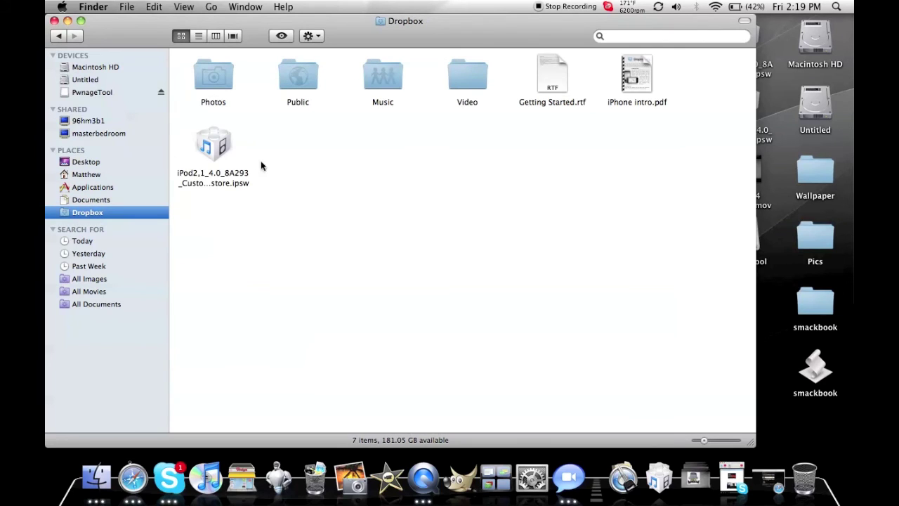
click(223, 148)
click(93, 8)
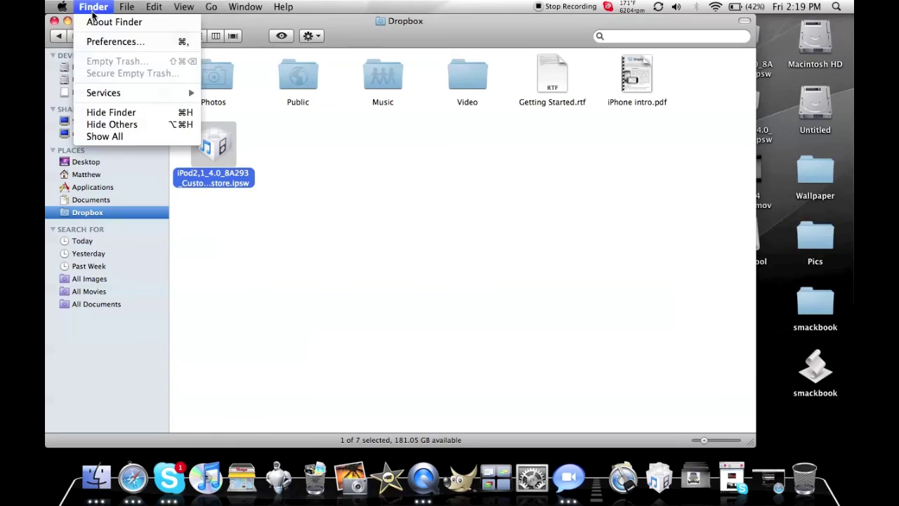
click(91, 9)
click(54, 21)
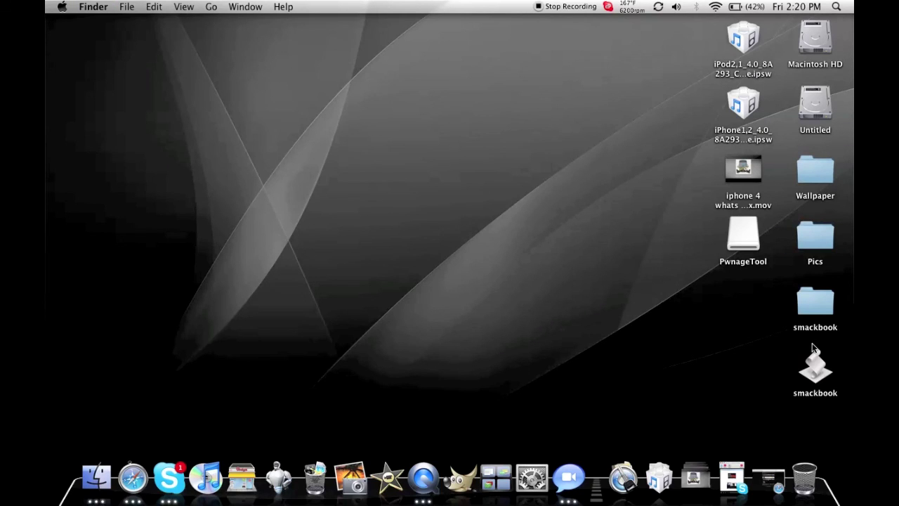
drag(853, 504, 511, 278)
click(511, 277)
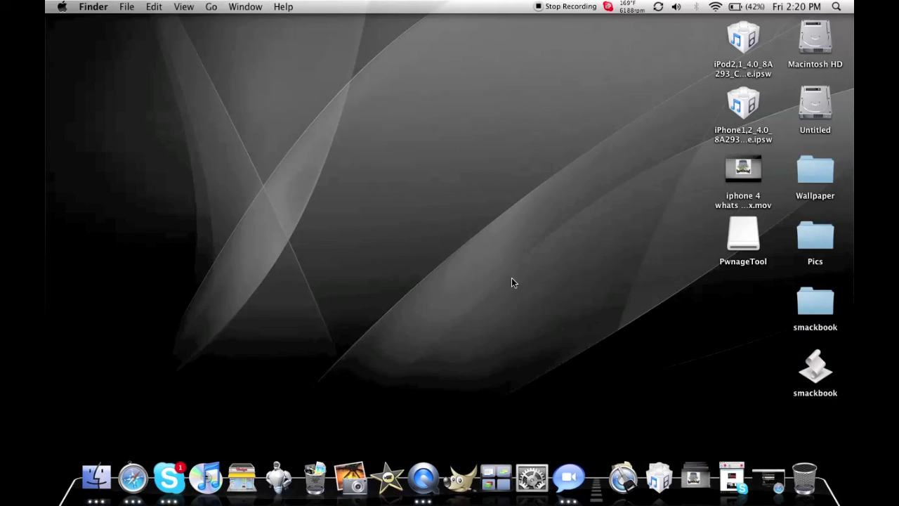